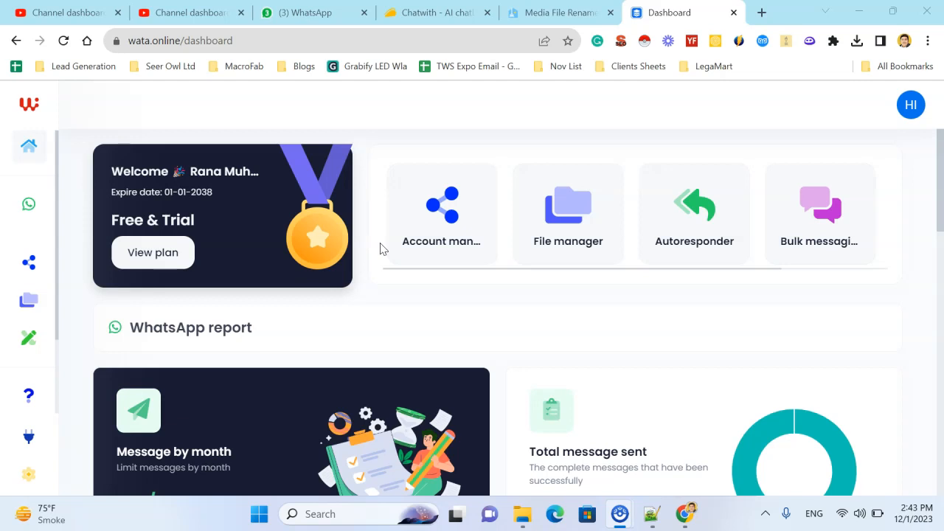
Step: Open wata.online in a new browser tab and go to its dashboard
{"action": "mouse_move", "coordinate": [17, 236]}
{"action": "left_click", "coordinate": [761, 13]}
{"action": "type", "text": "wata.onlin"}
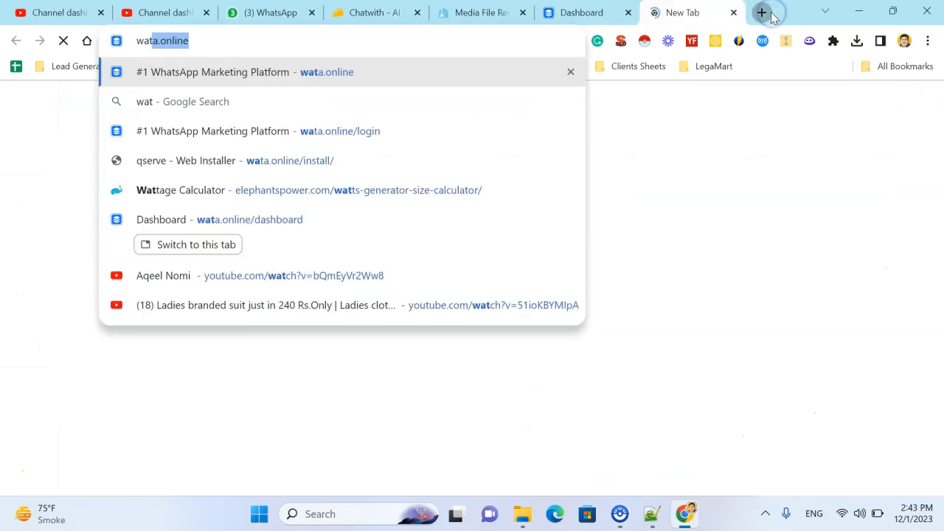
{"action": "type", "text": "e"}
{"action": "key", "text": "Return"}
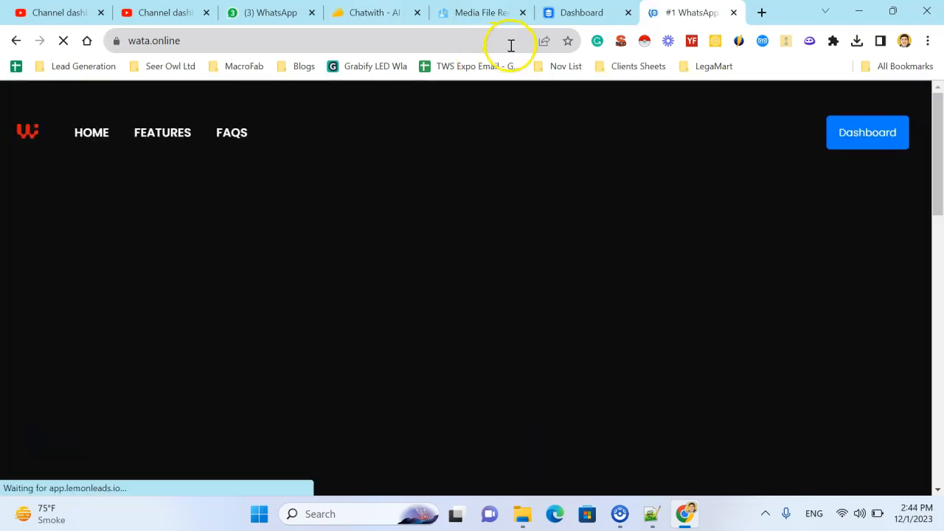
{"action": "left_click", "coordinate": [856, 140]}
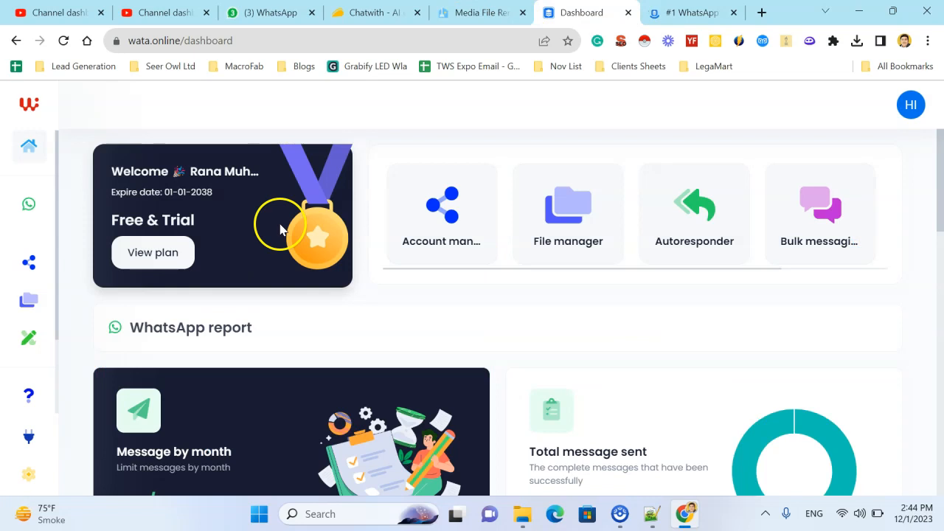
Step: Open the WhatsApp section and examine its message and bulk messaging report
{"action": "mouse_move", "coordinate": [38, 121]}
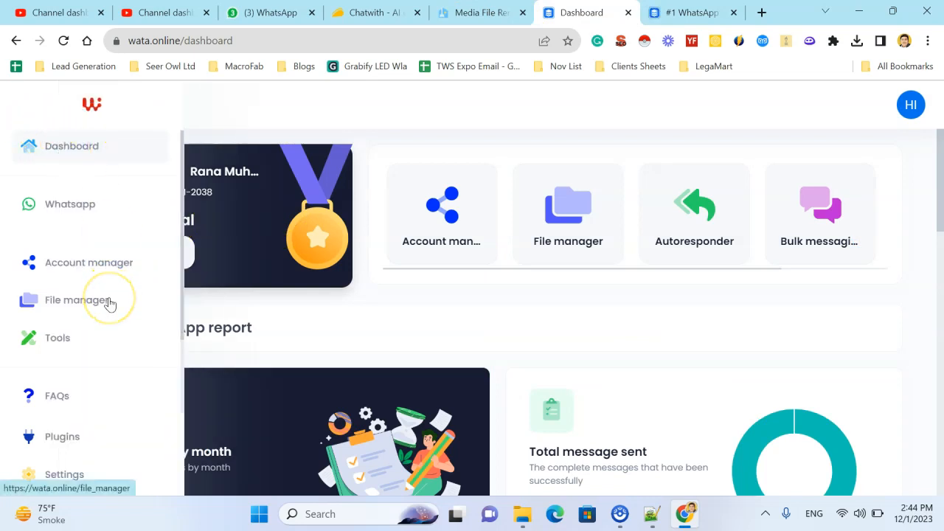
{"action": "scroll", "coordinate": [109, 304], "scroll_direction": "down", "scroll_amount": 2}
{"action": "scroll", "coordinate": [109, 304], "scroll_direction": "up", "scroll_amount": 2}
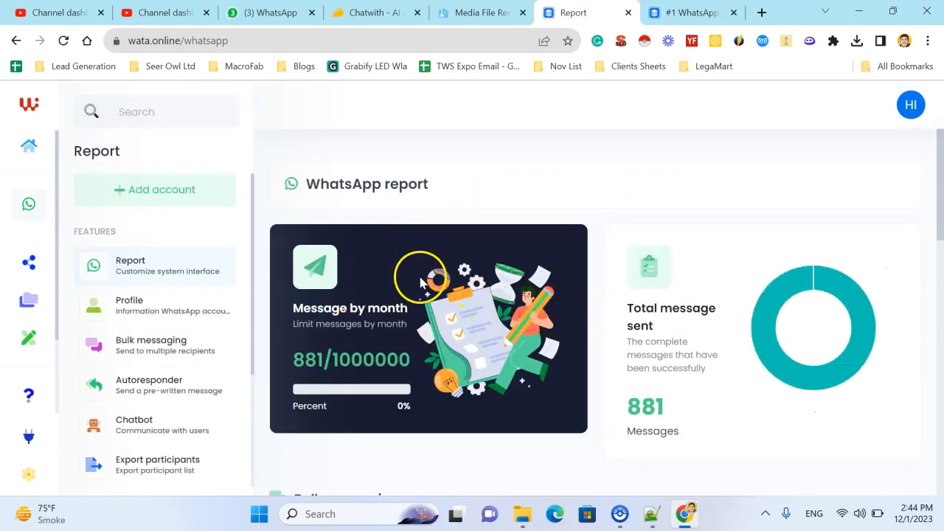
{"action": "scroll", "coordinate": [565, 268], "scroll_direction": "down", "scroll_amount": 2}
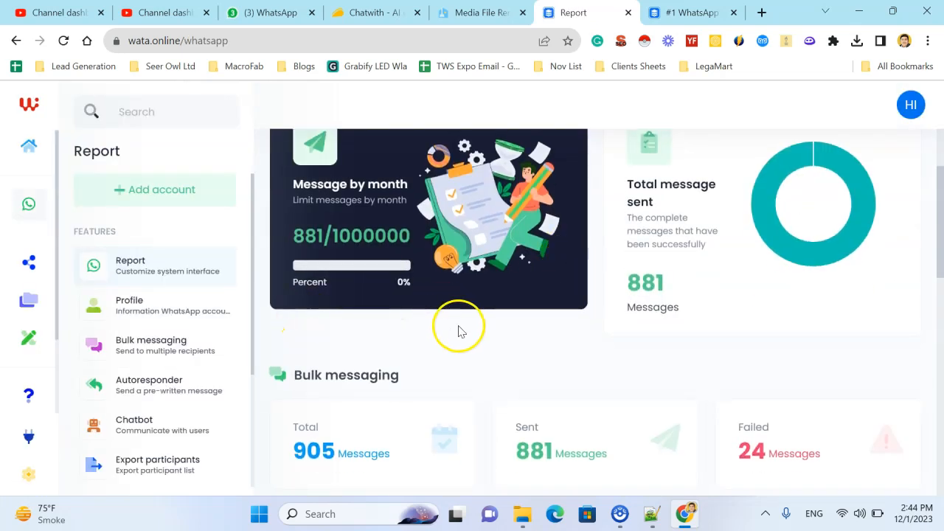
{"action": "scroll", "coordinate": [457, 331], "scroll_direction": "up", "scroll_amount": 2}
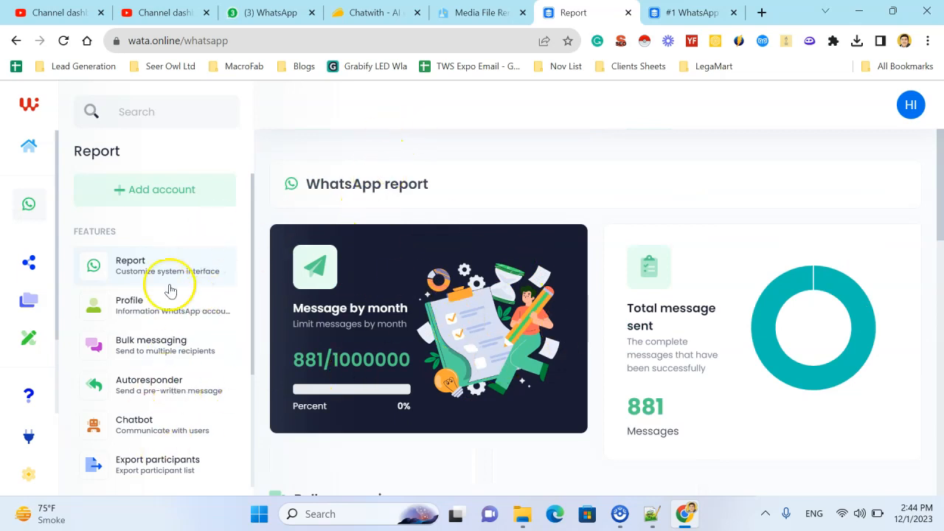
Step: Open Bulk messaging and look through the existing campaigns, dismissing the battery saver notification
{"action": "scroll", "coordinate": [166, 334], "scroll_direction": "down", "scroll_amount": 1}
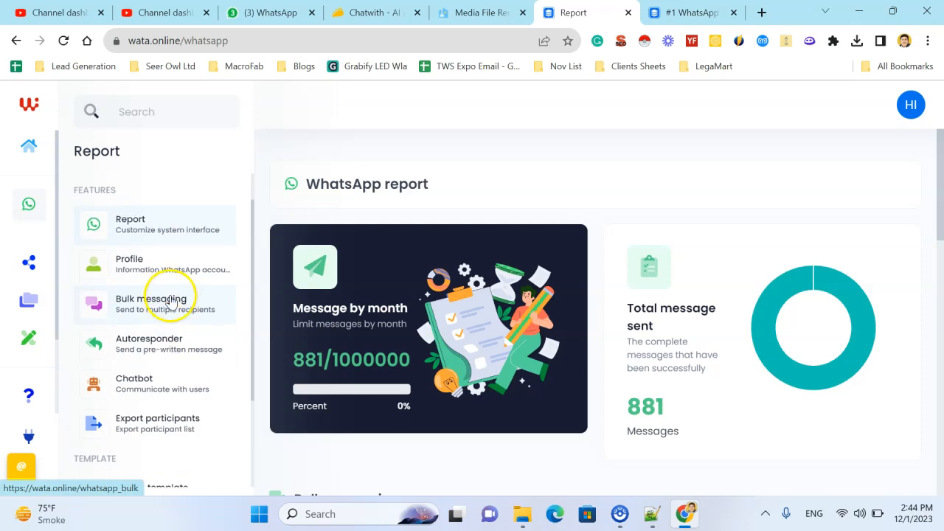
{"action": "left_click", "coordinate": [166, 300]}
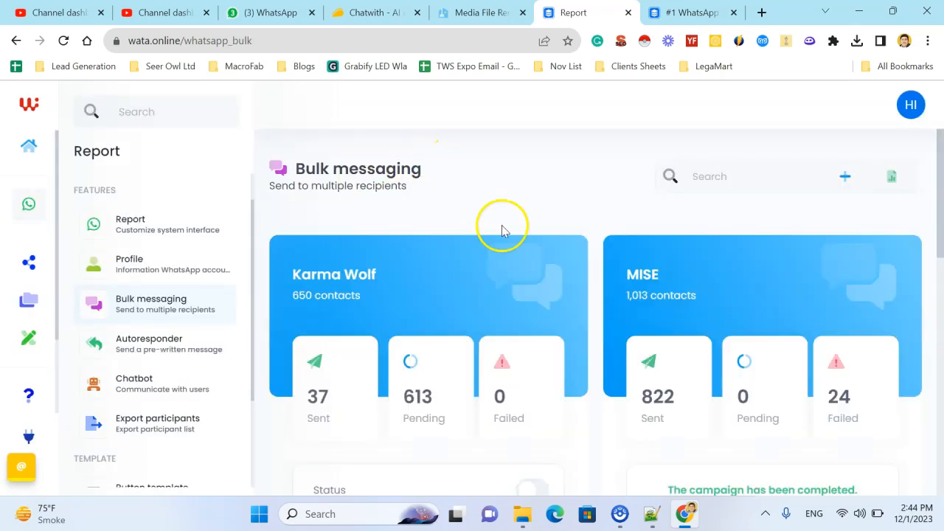
{"action": "scroll", "coordinate": [426, 286], "scroll_direction": "down", "scroll_amount": 5}
{"action": "scroll", "coordinate": [425, 287], "scroll_direction": "down", "scroll_amount": 4}
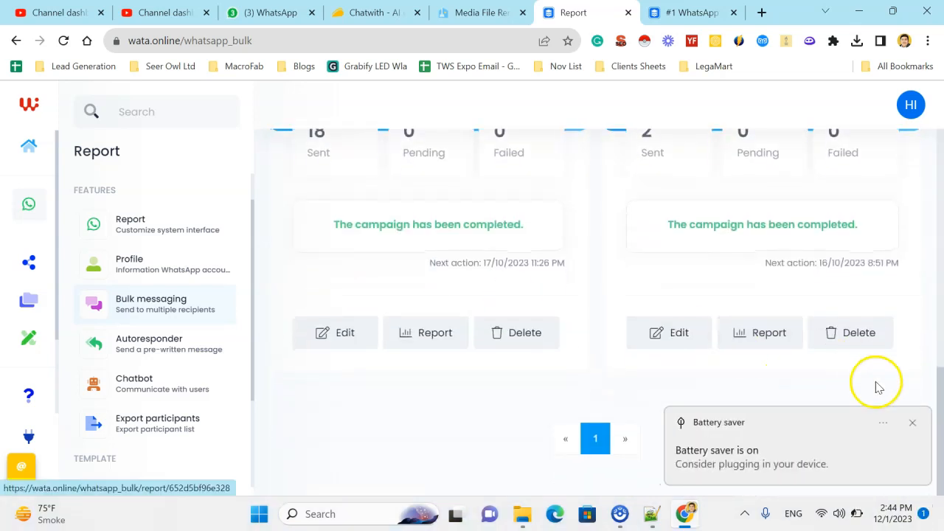
{"action": "left_click", "coordinate": [912, 426]}
{"action": "scroll", "coordinate": [861, 275], "scroll_direction": "up", "scroll_amount": 3}
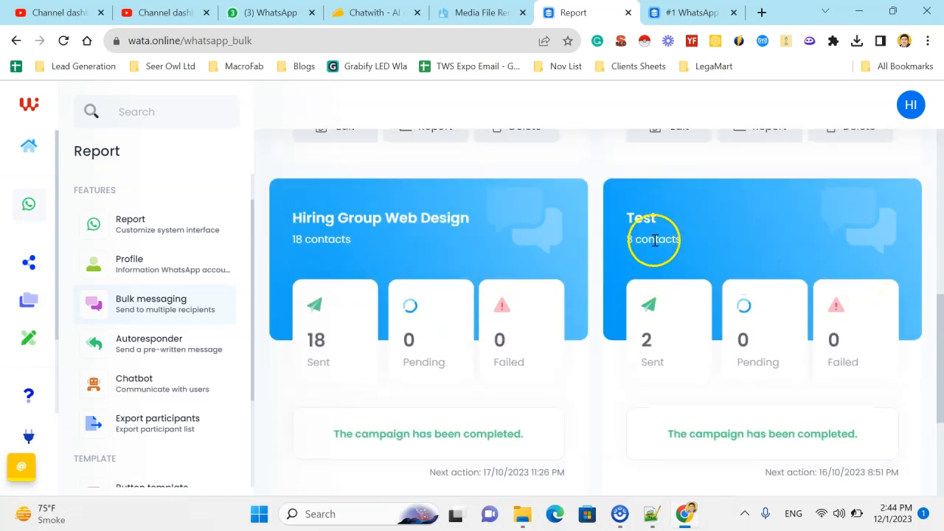
{"action": "scroll", "coordinate": [655, 241], "scroll_direction": "up", "scroll_amount": 5}
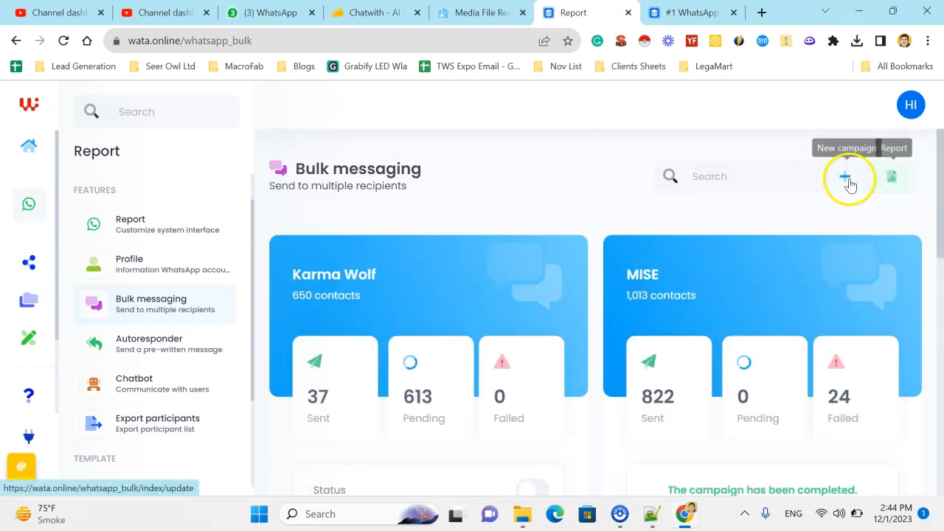
Step: Start a new bulk messaging campaign and select the connected WhatsApp profile as its sending account
{"action": "left_click", "coordinate": [848, 182]}
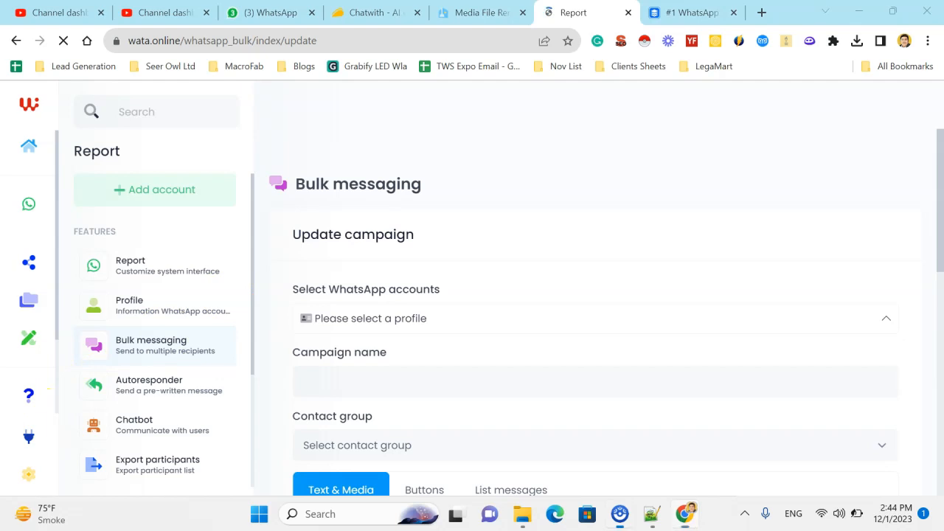
{"action": "left_click", "coordinate": [552, 323]}
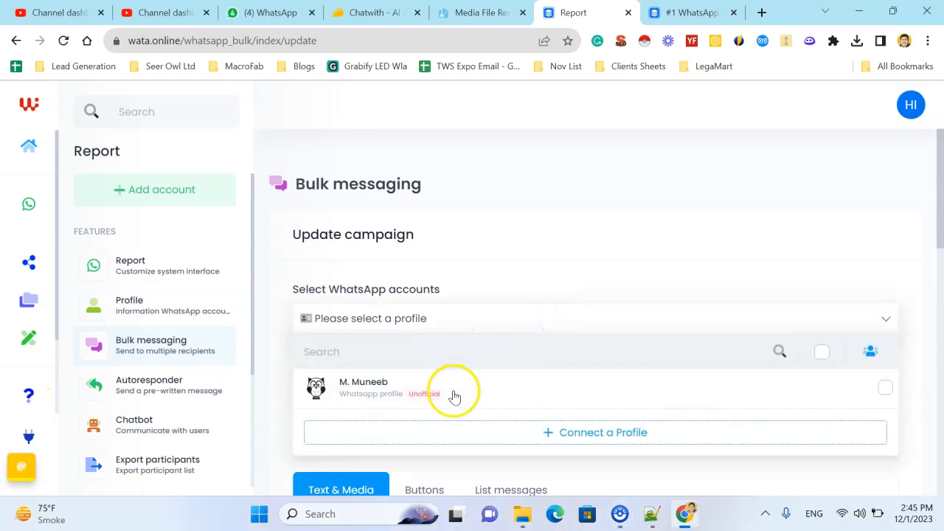
{"action": "left_click", "coordinate": [518, 399]}
{"action": "scroll", "coordinate": [590, 274], "scroll_direction": "down", "scroll_amount": 1}
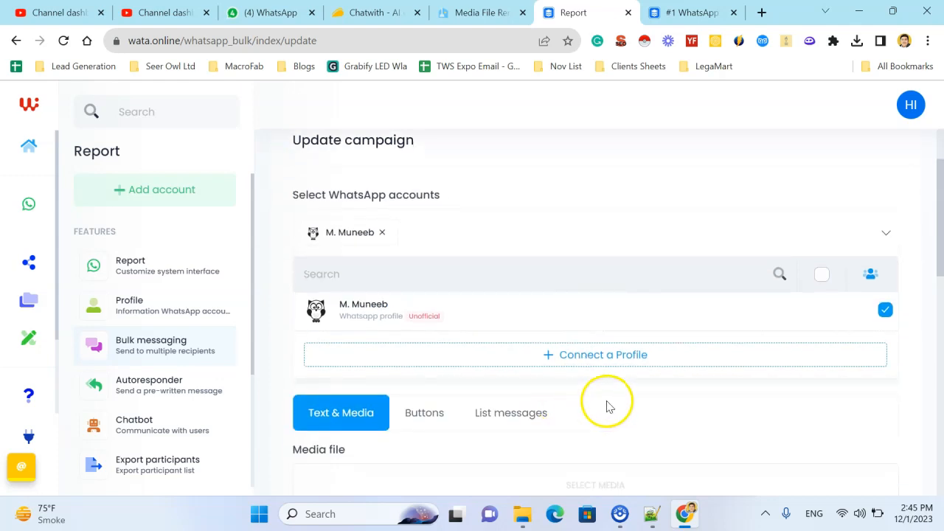
{"action": "left_click", "coordinate": [713, 416]}
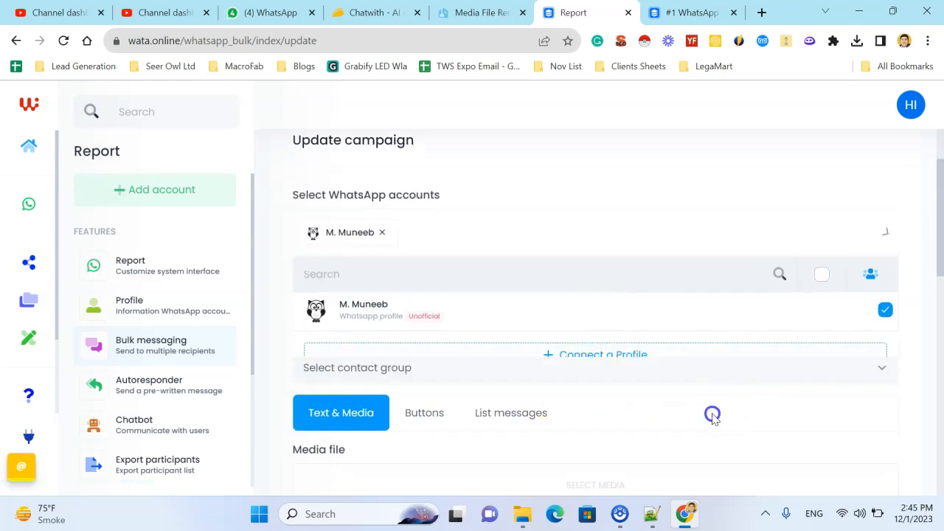
Step: Name the campaign My First Campaign and check which contact groups are available for it
{"action": "left_click", "coordinate": [415, 301]}
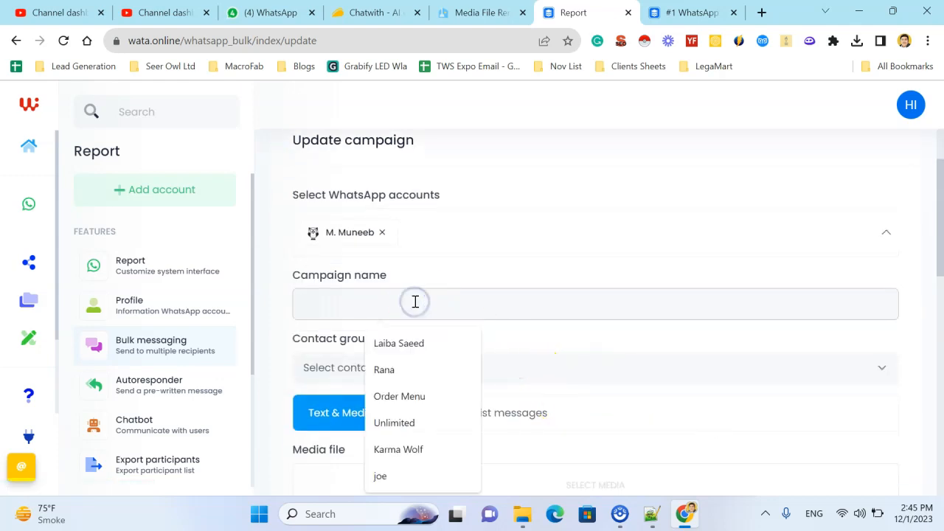
{"action": "type", "text": "My First Campaign"}
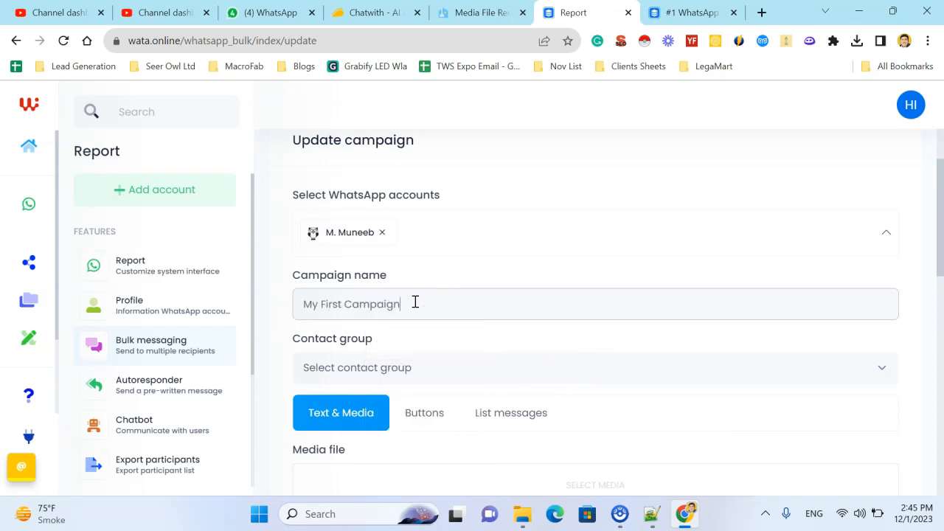
{"action": "left_click", "coordinate": [388, 369]}
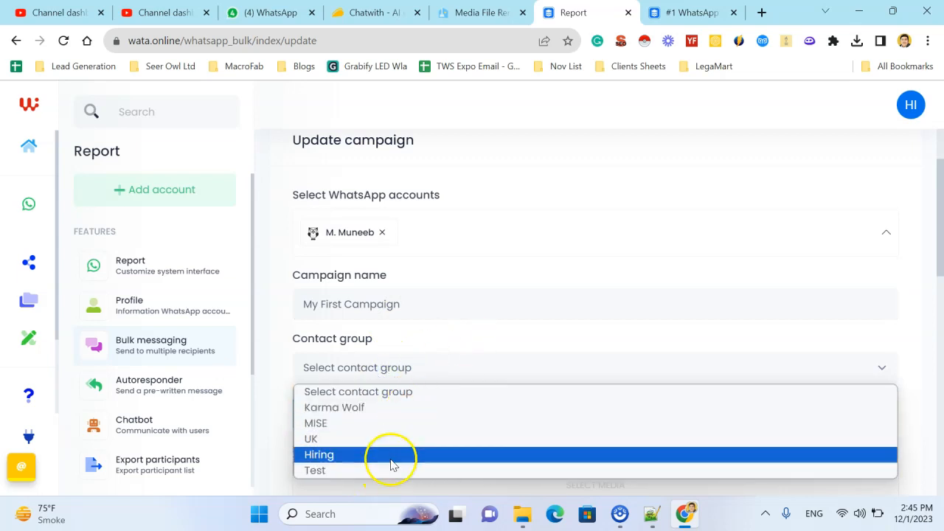
{"action": "scroll", "coordinate": [405, 374], "scroll_direction": "down", "scroll_amount": 1}
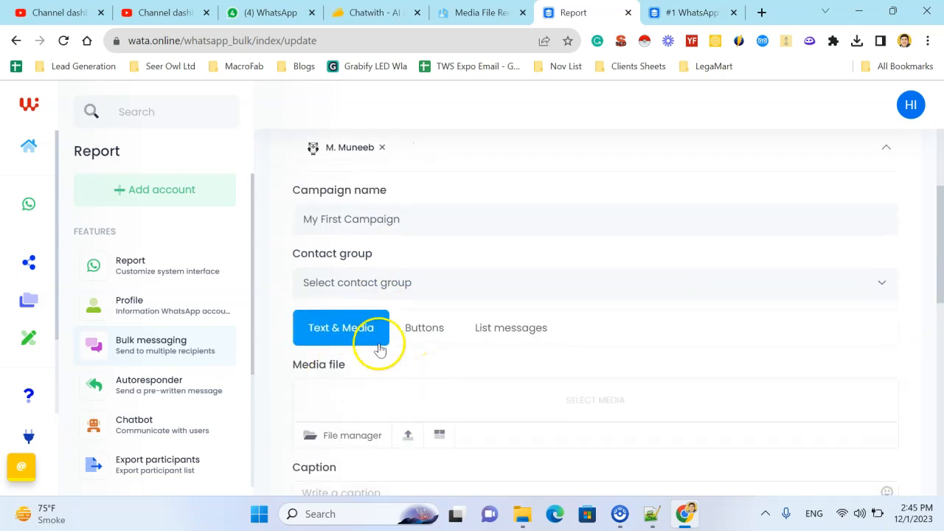
Step: Open the Contacts page and look through the existing contact groups
{"action": "scroll", "coordinate": [221, 384], "scroll_direction": "down", "scroll_amount": 3}
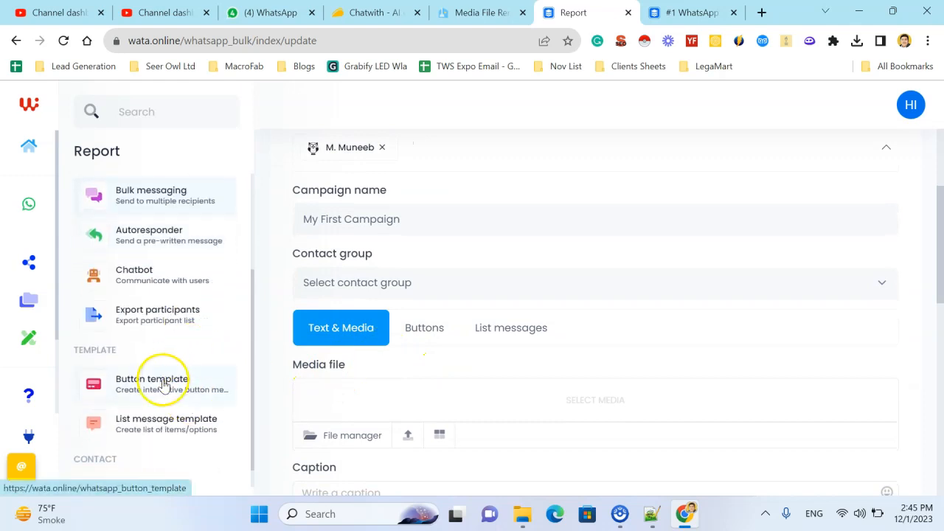
{"action": "left_click", "coordinate": [164, 478]}
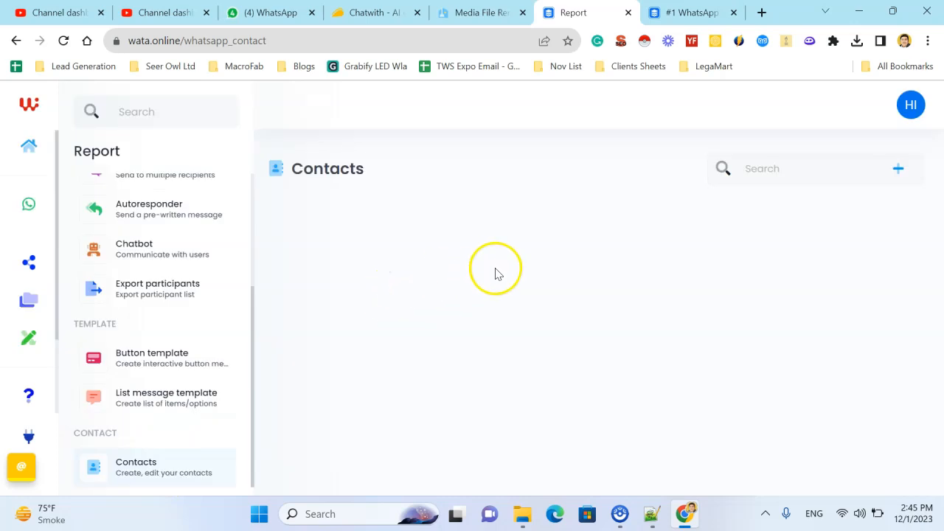
{"action": "scroll", "coordinate": [559, 297], "scroll_direction": "down", "scroll_amount": 2}
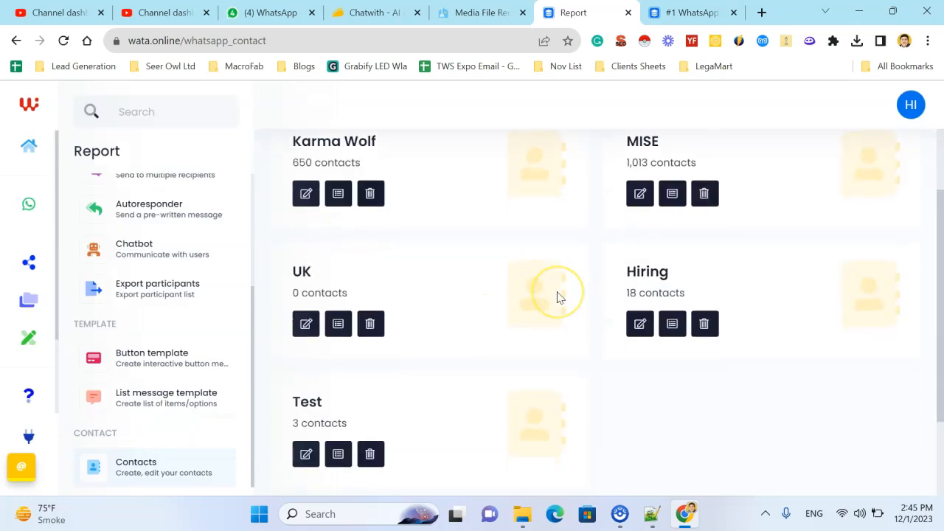
{"action": "scroll", "coordinate": [558, 298], "scroll_direction": "down", "scroll_amount": 2}
{"action": "scroll", "coordinate": [558, 297], "scroll_direction": "up", "scroll_amount": 4}
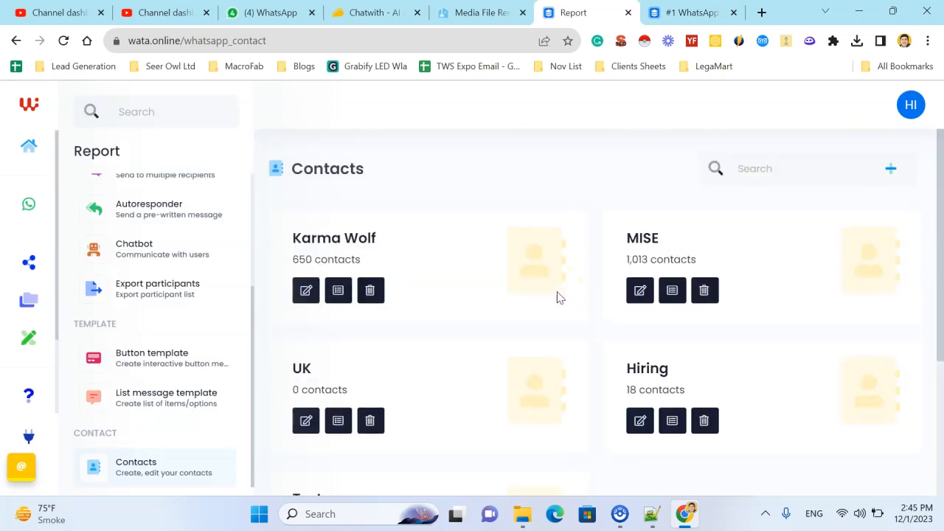
Step: Create an enabled contact group named My First Contact Group and submit it
{"action": "left_click", "coordinate": [896, 174]}
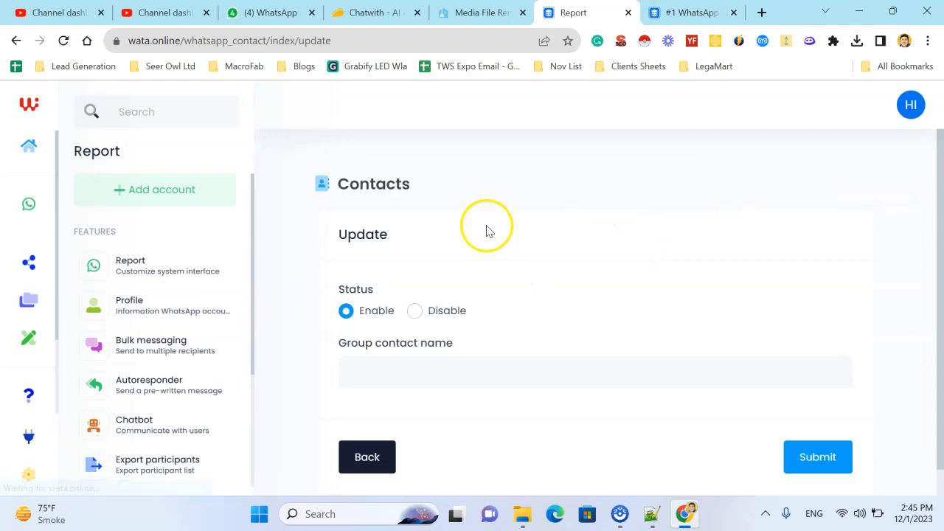
{"action": "scroll", "coordinate": [428, 313], "scroll_direction": "down", "scroll_amount": 1}
{"action": "left_click", "coordinate": [440, 343]}
{"action": "type", "text": "My"}
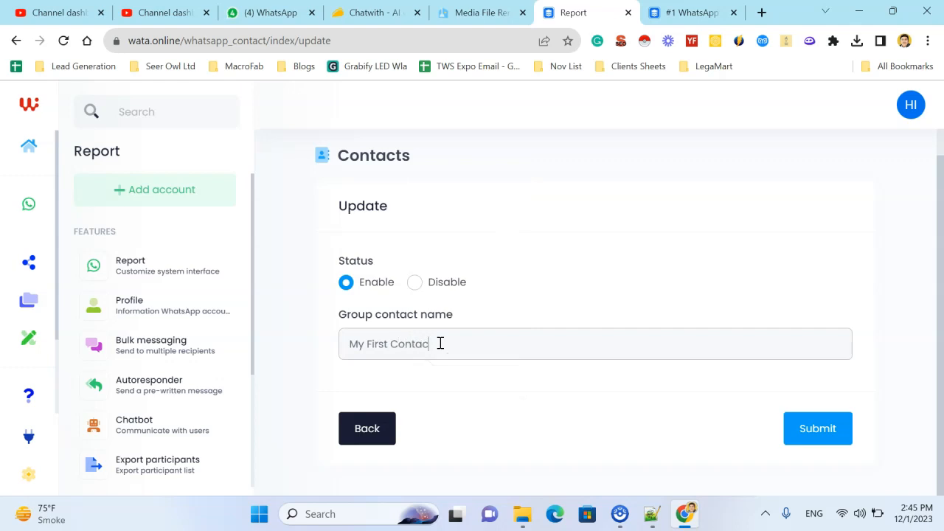
{"action": "type", "text": "First Contact Groupp"}
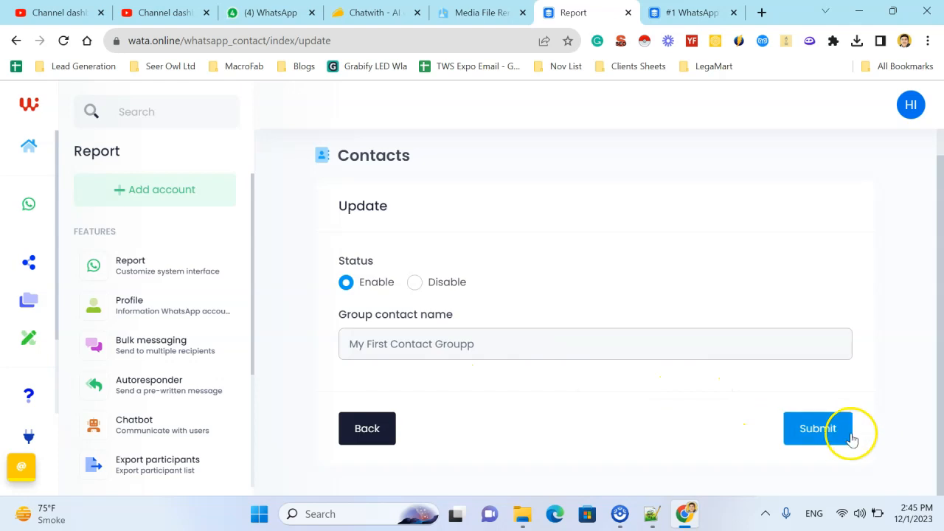
{"action": "left_click", "coordinate": [838, 435]}
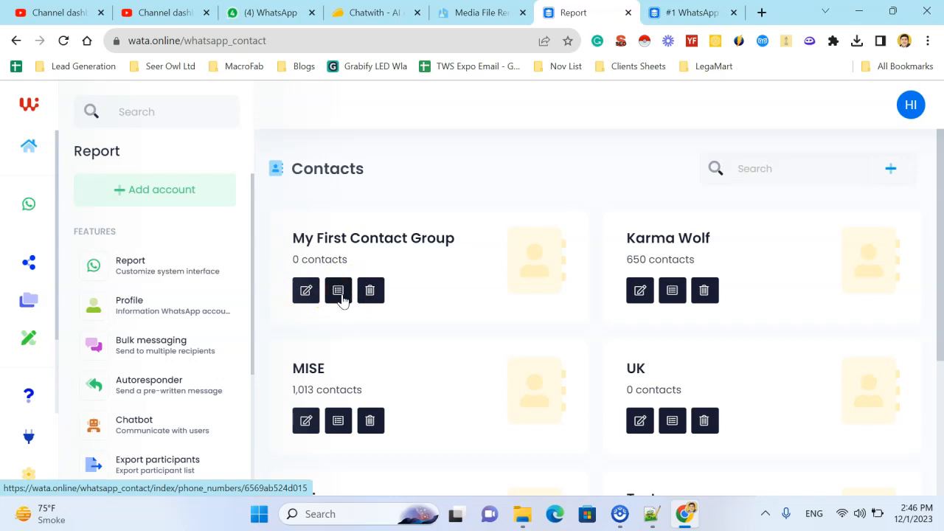
Step: Reload the Contacts page and open the phone number list of My First Contact Group
{"action": "scroll", "coordinate": [465, 291], "scroll_direction": "down", "scroll_amount": 1}
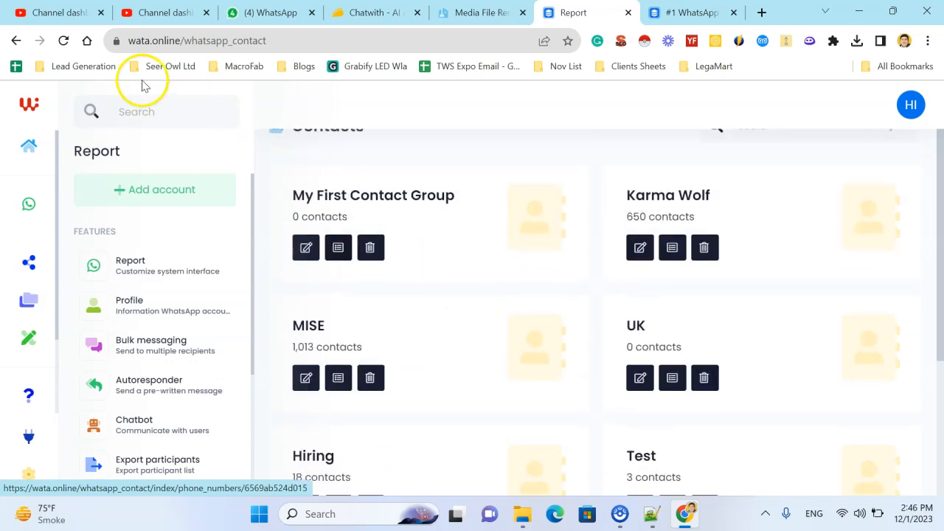
{"action": "left_click", "coordinate": [62, 41]}
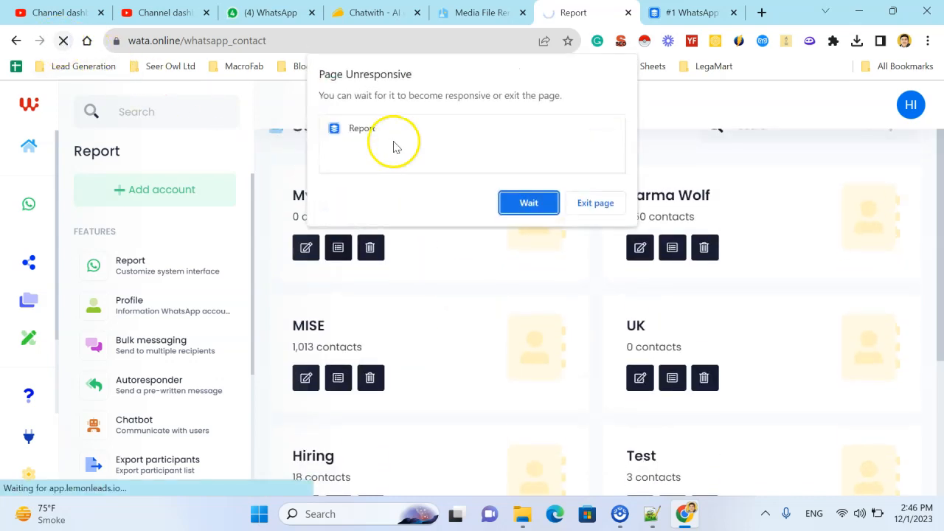
{"action": "left_click", "coordinate": [529, 203]}
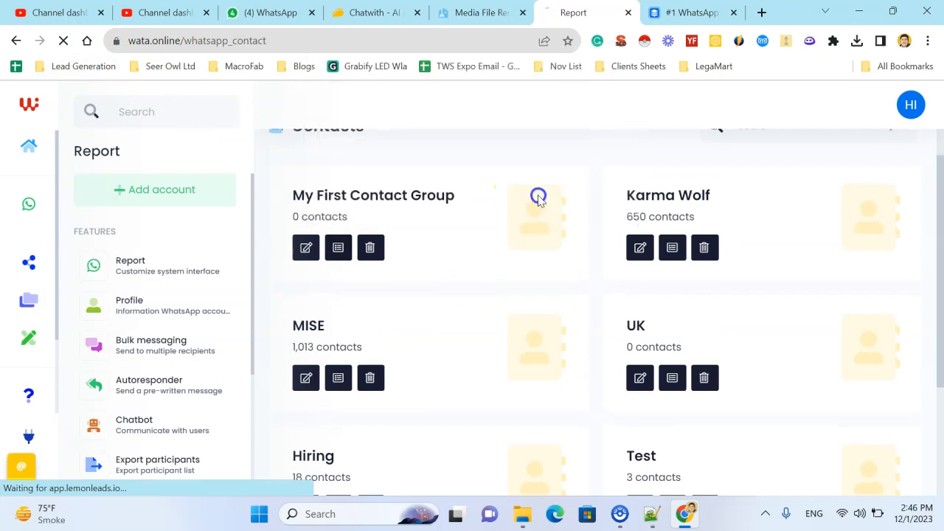
{"action": "left_click", "coordinate": [432, 242]}
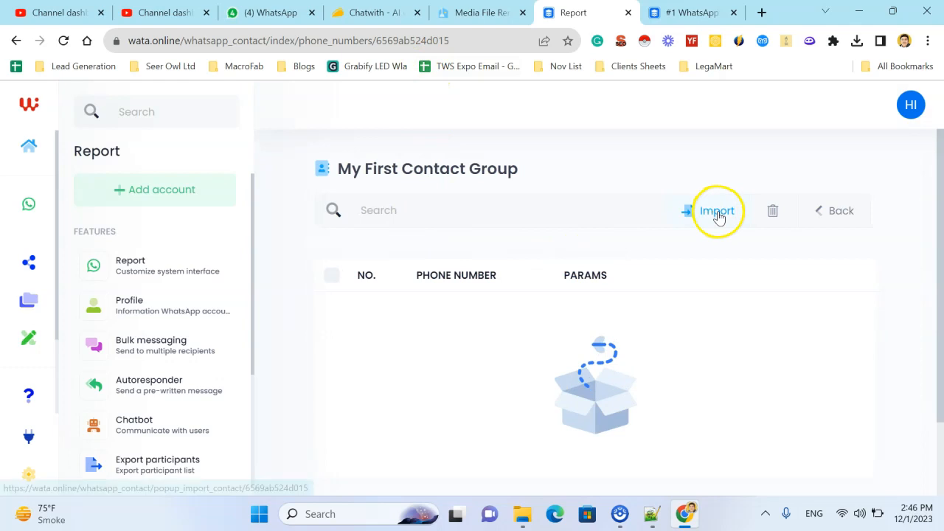
Step: Examine the CSV upload and form options for importing contacts into the group, and close the import dialog
{"action": "left_click", "coordinate": [719, 214]}
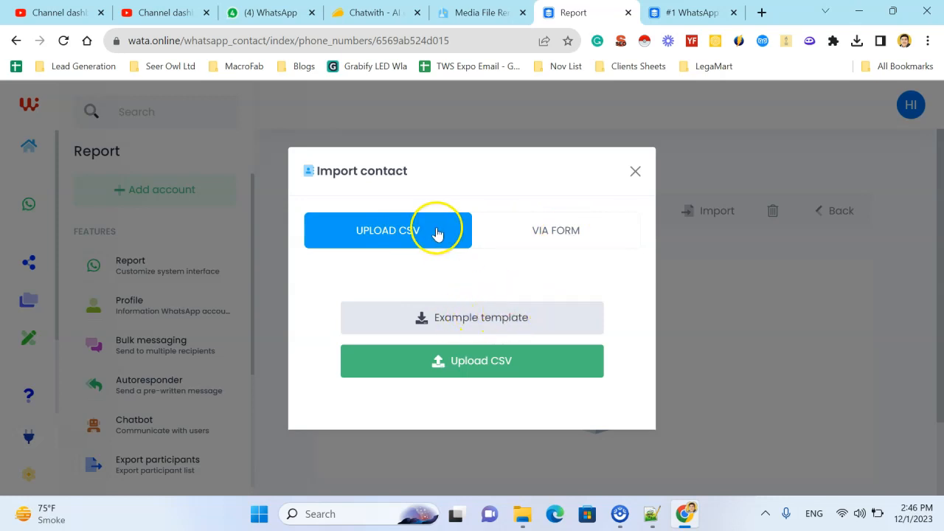
{"action": "left_click", "coordinate": [575, 243]}
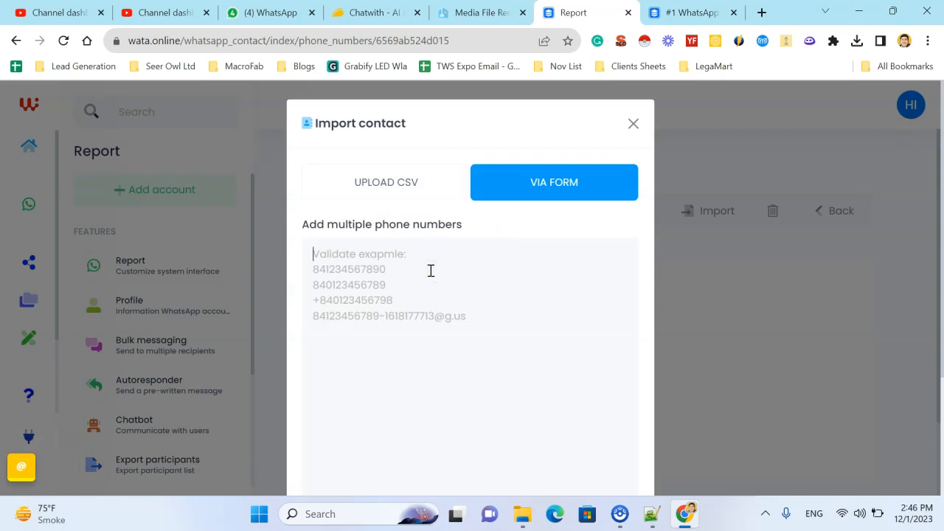
{"action": "left_click", "coordinate": [633, 124]}
Step: Return to the Bulk messaging campaign overview
{"action": "left_click", "coordinate": [175, 338]}
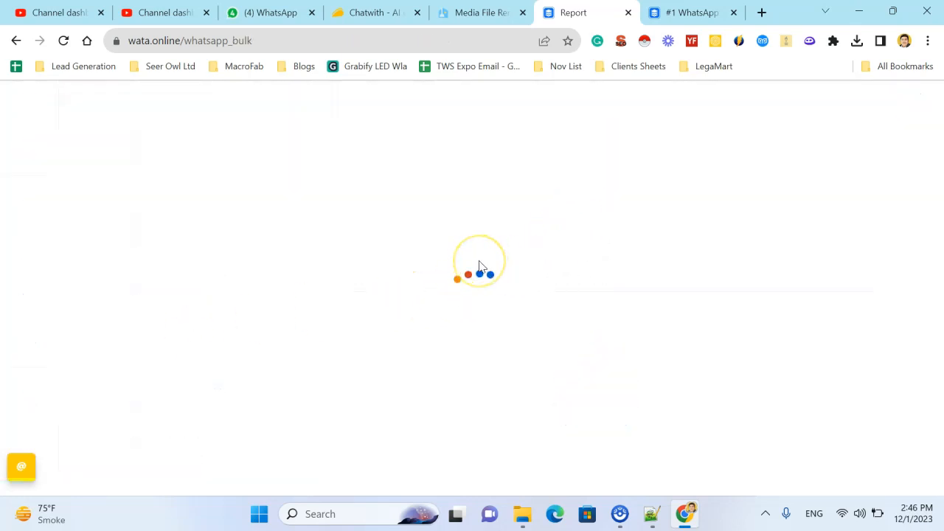
{"action": "scroll", "coordinate": [588, 327], "scroll_direction": "down", "scroll_amount": 1}
{"action": "scroll", "coordinate": [599, 319], "scroll_direction": "up", "scroll_amount": 1}
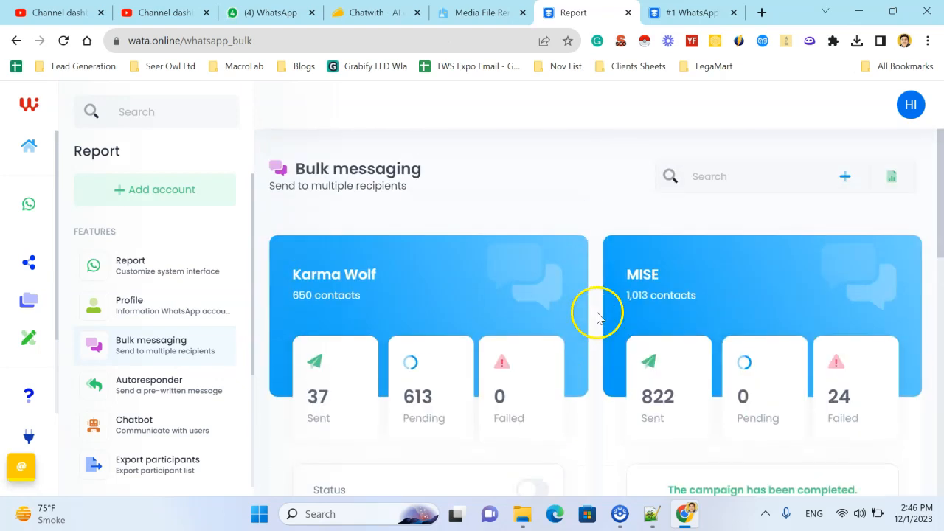
Step: Start a new bulk campaign named My First Campaign and assign My First Contact Group as its contact group
{"action": "left_click", "coordinate": [843, 177]}
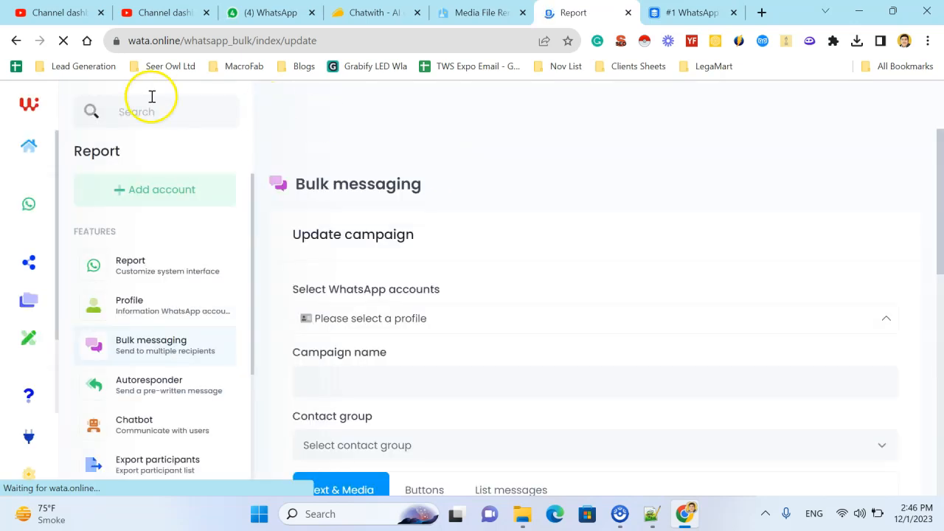
{"action": "scroll", "coordinate": [392, 280], "scroll_direction": "down", "scroll_amount": 2}
{"action": "left_click", "coordinate": [446, 215]}
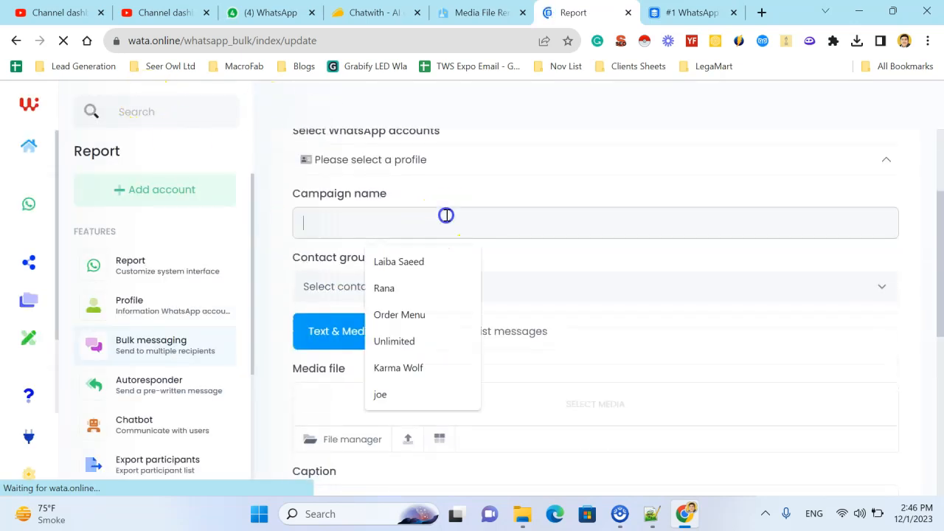
{"action": "type", "text": "My"}
{"action": "key", "text": "Down"}
{"action": "key", "text": "Return"}
{"action": "left_click", "coordinate": [443, 286]}
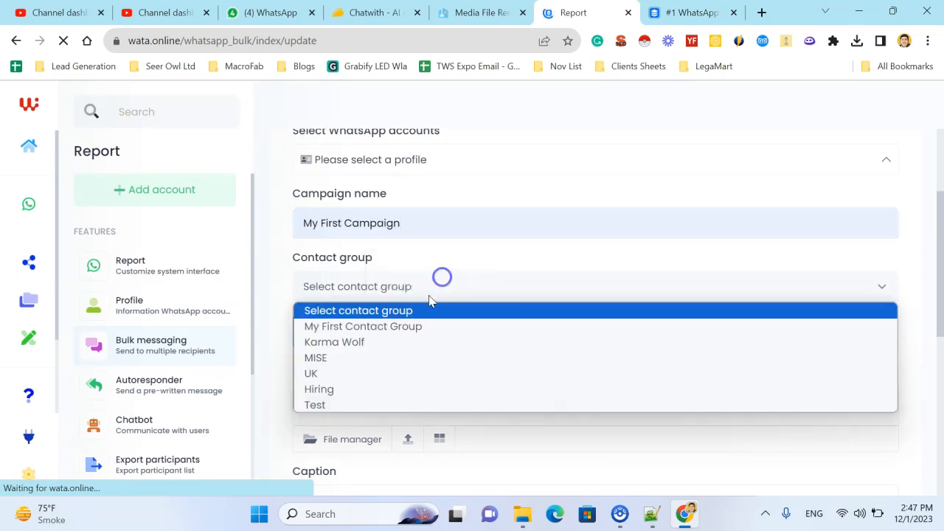
{"action": "left_click", "coordinate": [430, 326]}
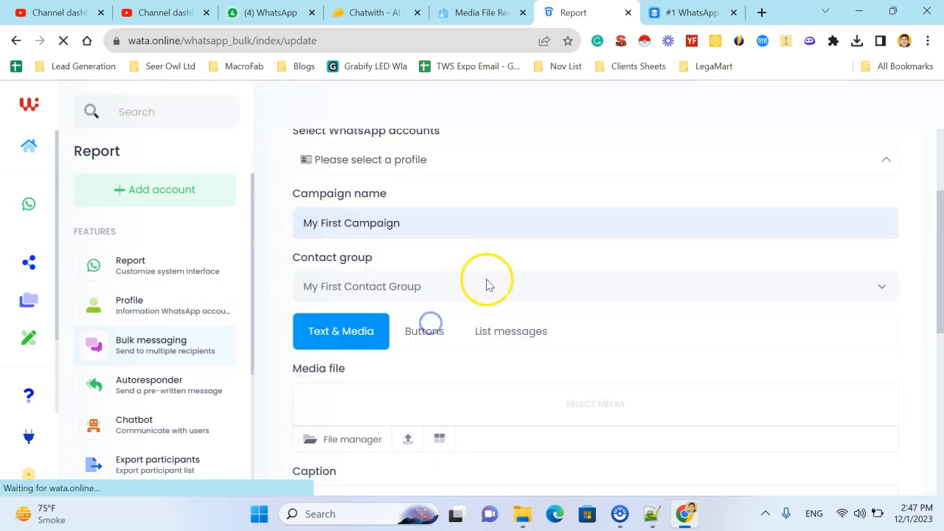
Step: Select the connected WhatsApp profile as the sending account for the campaign
{"action": "scroll", "coordinate": [487, 285], "scroll_direction": "up", "scroll_amount": 2}
{"action": "left_click", "coordinate": [522, 221]}
{"action": "left_click", "coordinate": [514, 219]}
{"action": "left_click", "coordinate": [498, 235]}
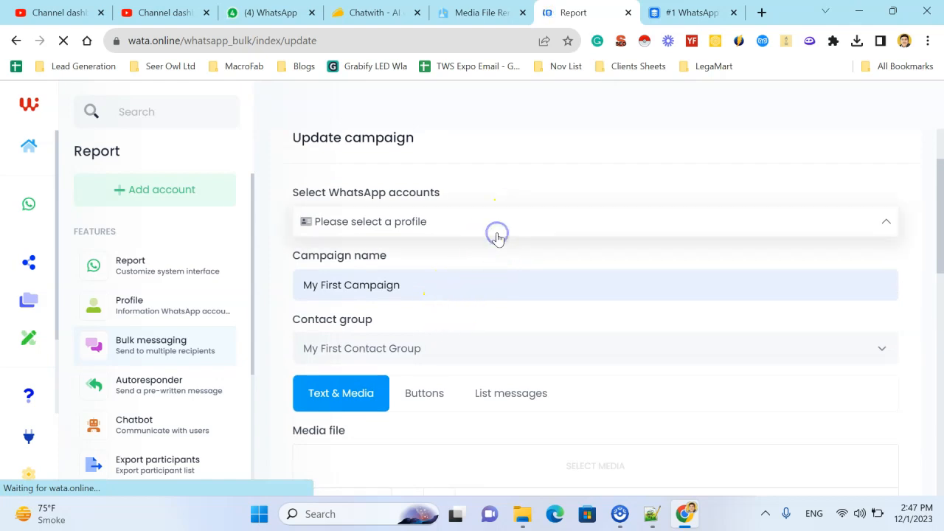
{"action": "left_click", "coordinate": [613, 224]}
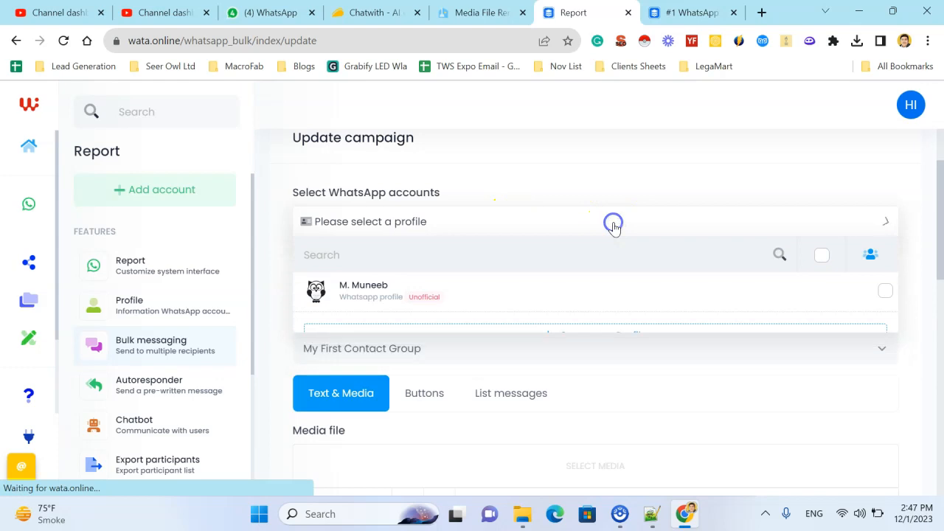
{"action": "left_click", "coordinate": [613, 223]}
{"action": "left_click", "coordinate": [496, 295]}
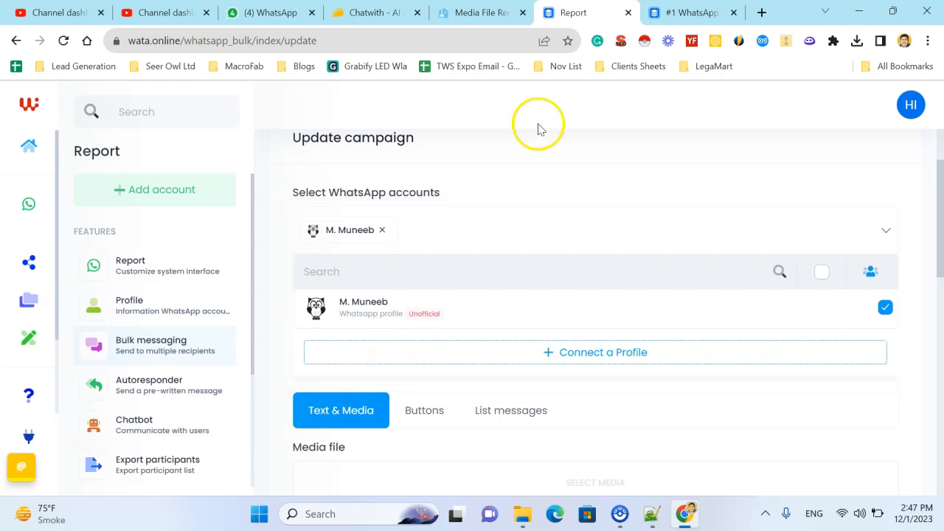
{"action": "left_click", "coordinate": [561, 149]}
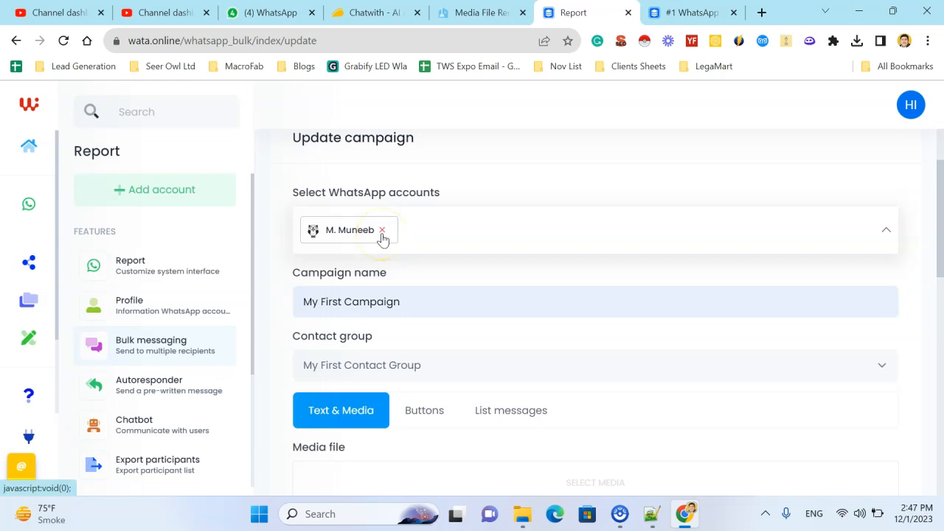
Step: Examine the campaign's Text & Media options, including the media file and caption tools
{"action": "scroll", "coordinate": [376, 351], "scroll_direction": "down", "scroll_amount": 2}
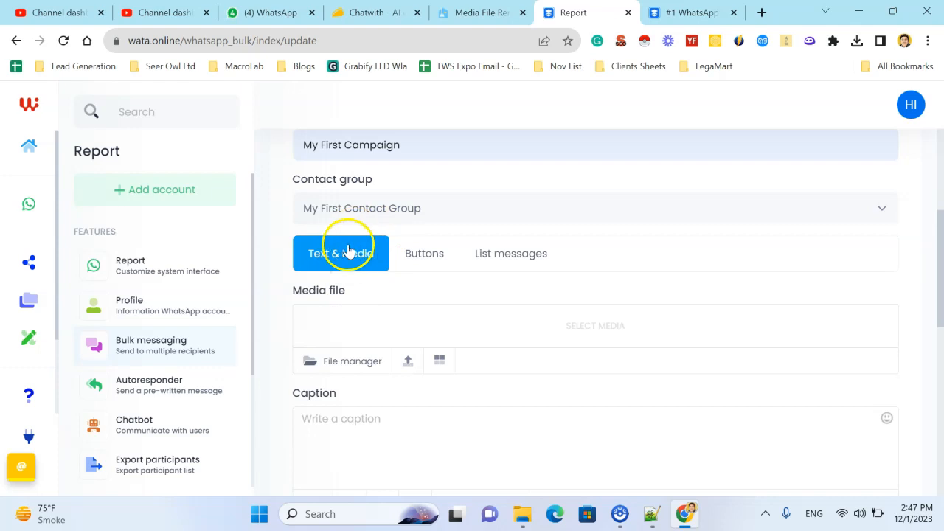
{"action": "scroll", "coordinate": [361, 330], "scroll_direction": "down", "scroll_amount": 1}
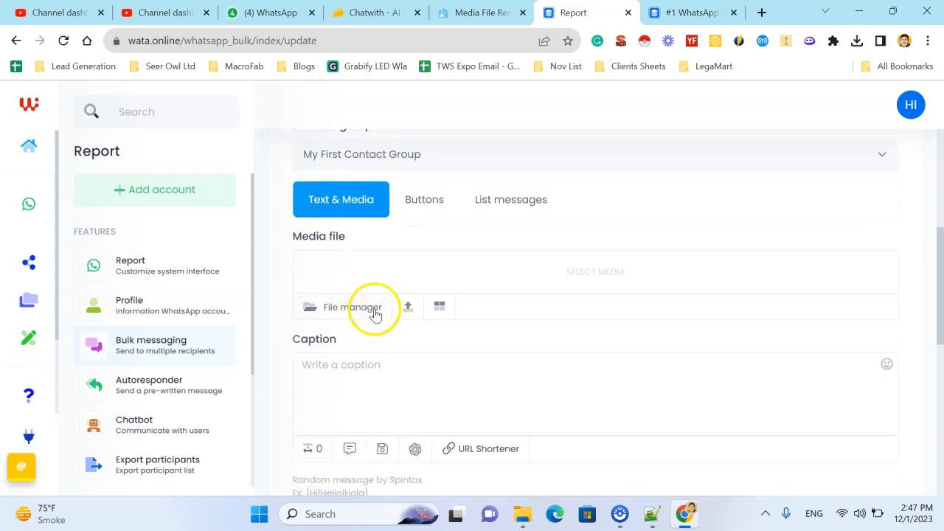
{"action": "scroll", "coordinate": [333, 388], "scroll_direction": "down", "scroll_amount": 1}
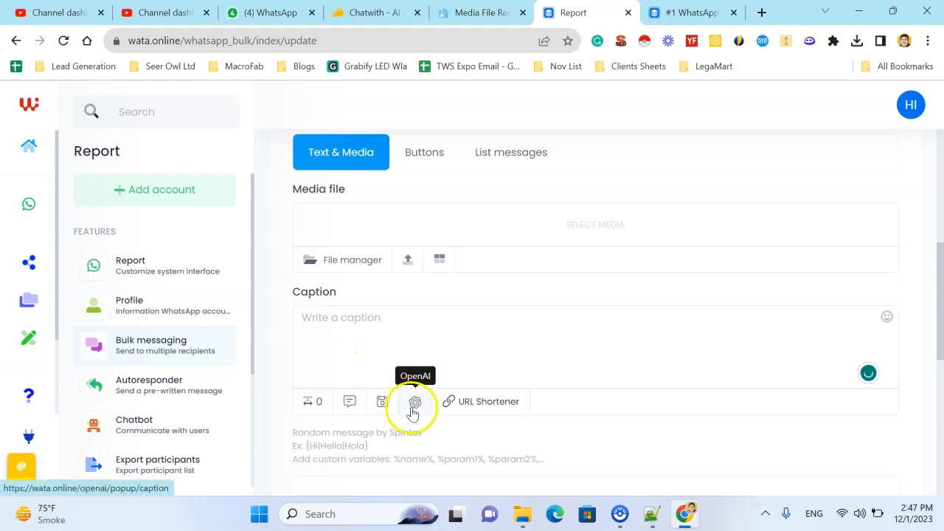
{"action": "left_click", "coordinate": [449, 350]}
{"action": "scroll", "coordinate": [436, 222], "scroll_direction": "up", "scroll_amount": 1}
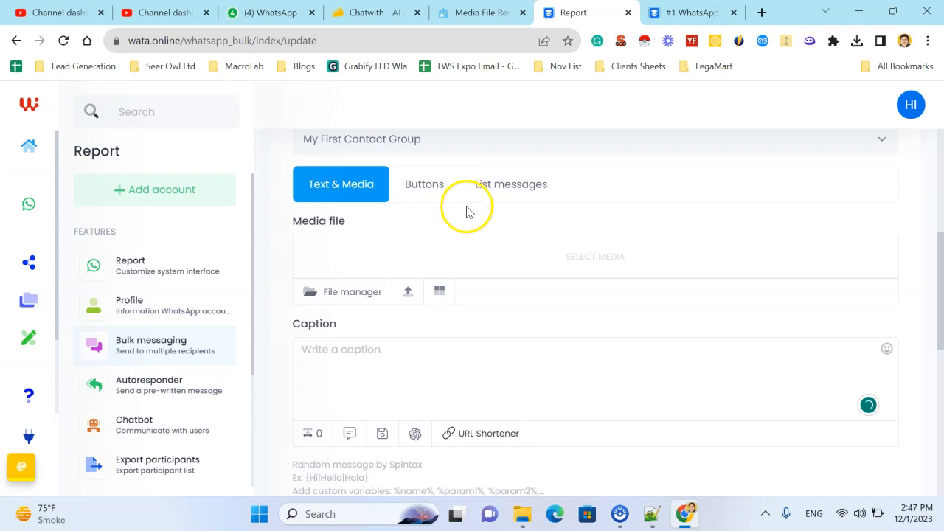
{"action": "scroll", "coordinate": [467, 210], "scroll_direction": "up", "scroll_amount": 5}
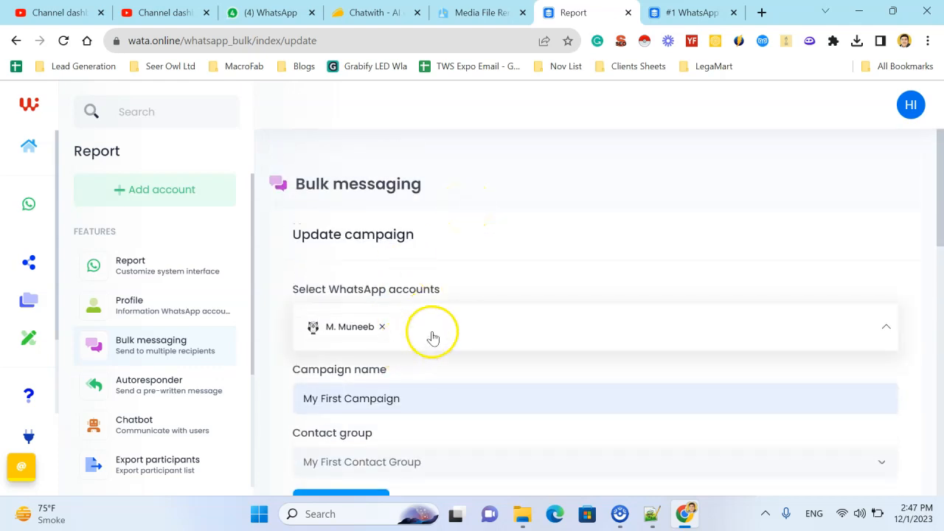
{"action": "scroll", "coordinate": [428, 333], "scroll_direction": "down", "scroll_amount": 2}
{"action": "scroll", "coordinate": [441, 317], "scroll_direction": "down", "scroll_amount": 2}
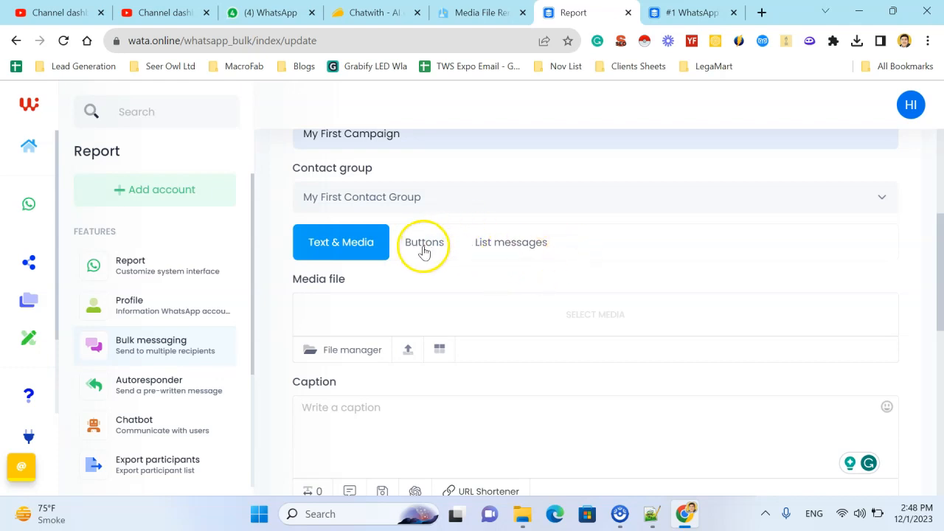
Step: Compare the Buttons and List messages template options for the campaign, and return to Text & Media
{"action": "left_click", "coordinate": [425, 251]}
{"action": "left_click", "coordinate": [527, 256]}
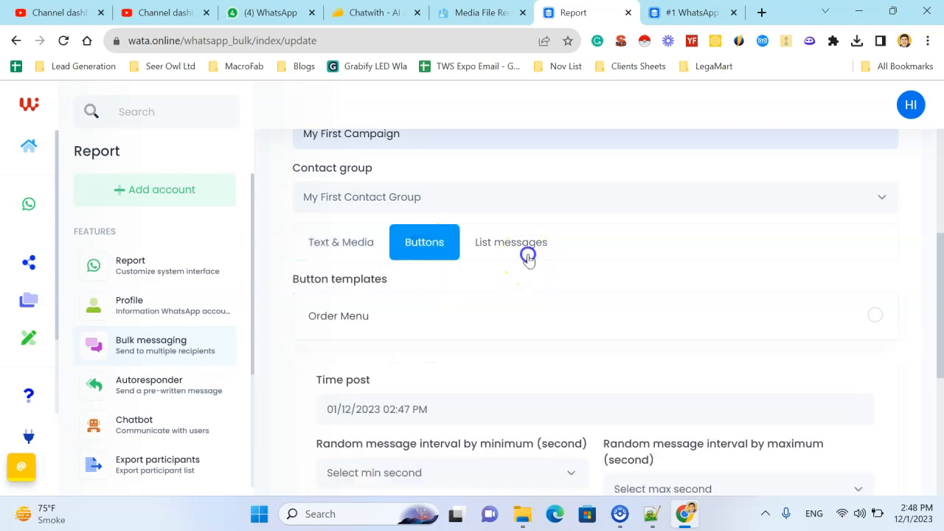
{"action": "left_click", "coordinate": [432, 243]}
{"action": "scroll", "coordinate": [396, 316], "scroll_direction": "down", "scroll_amount": 2}
{"action": "scroll", "coordinate": [394, 314], "scroll_direction": "down", "scroll_amount": 1}
{"action": "scroll", "coordinate": [395, 312], "scroll_direction": "up", "scroll_amount": 2}
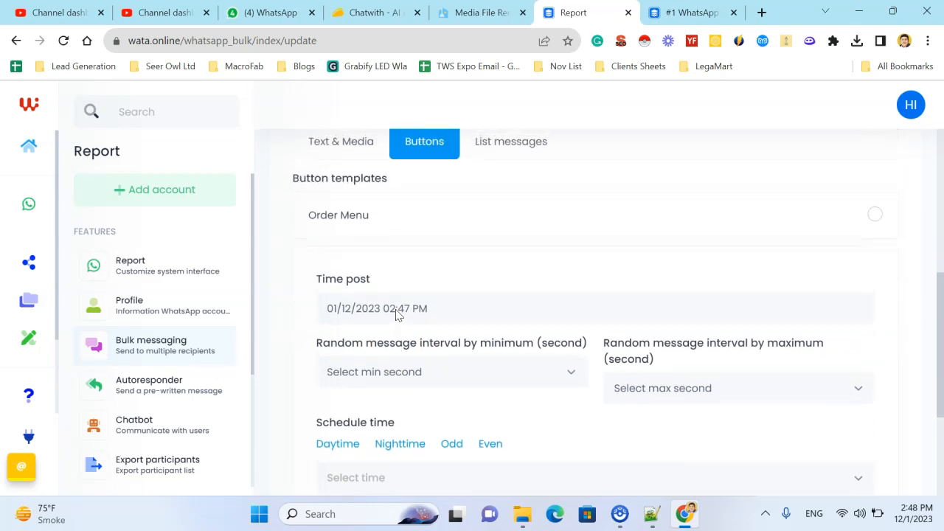
{"action": "left_click", "coordinate": [488, 154]}
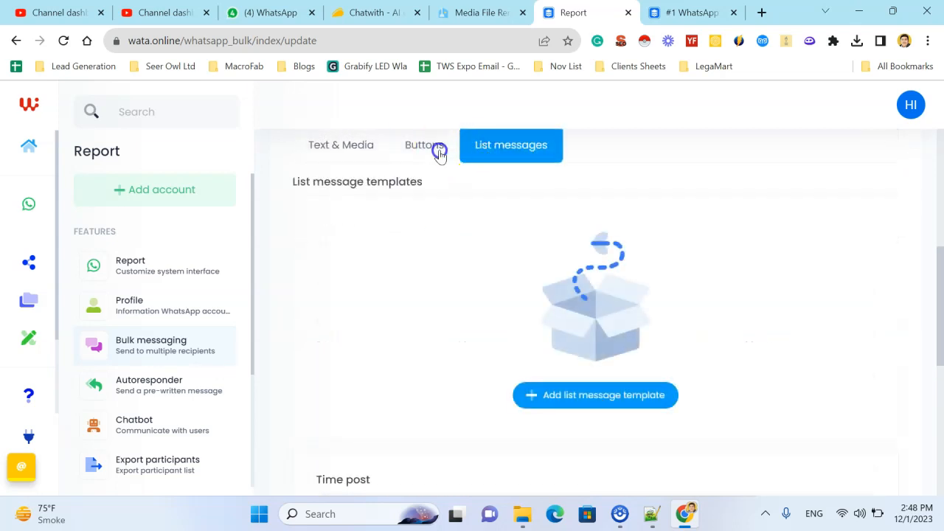
{"action": "left_click", "coordinate": [436, 147]}
{"action": "scroll", "coordinate": [432, 317], "scroll_direction": "down", "scroll_amount": 1}
{"action": "scroll", "coordinate": [436, 328], "scroll_direction": "up", "scroll_amount": 1}
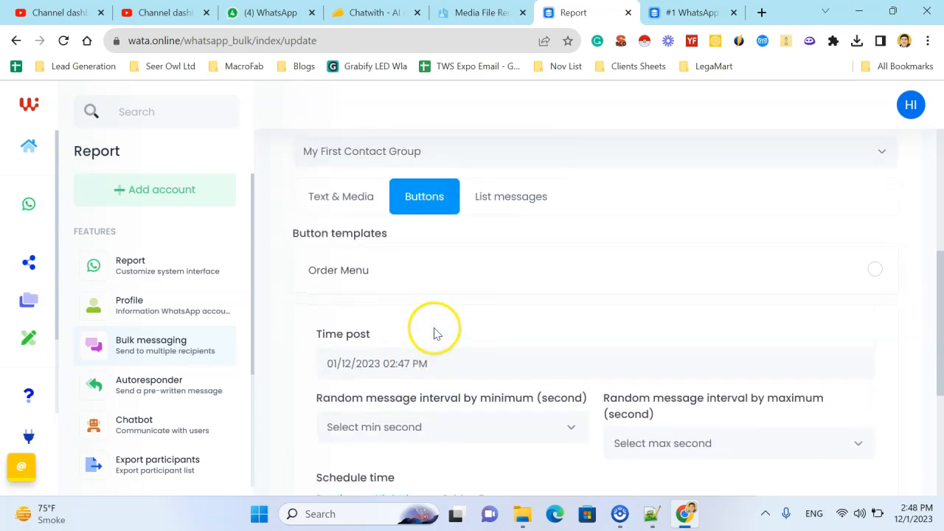
{"action": "left_click", "coordinate": [359, 190]}
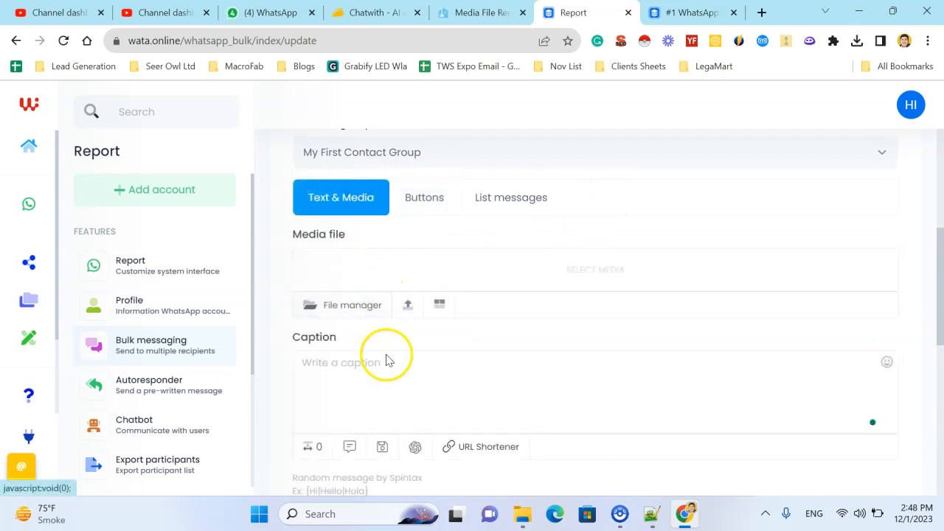
Step: Set the campaign's random message interval to a minimum of 6 seconds and a maximum of 31 seconds
{"action": "scroll", "coordinate": [403, 389], "scroll_direction": "down", "scroll_amount": 1}
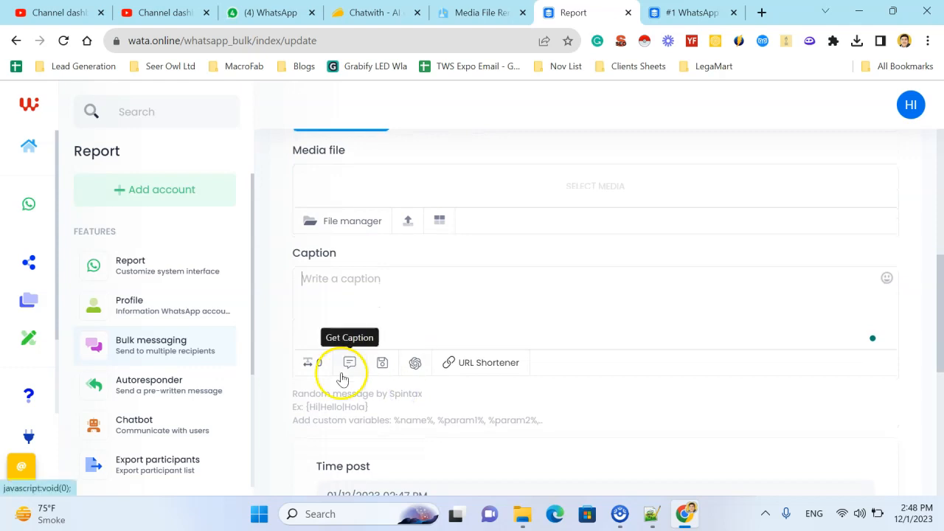
{"action": "scroll", "coordinate": [448, 413], "scroll_direction": "down", "scroll_amount": 4}
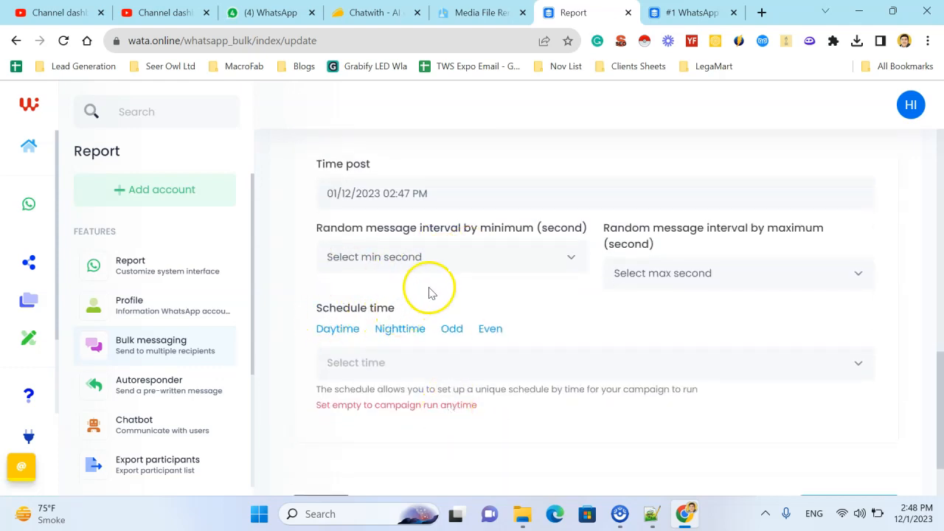
{"action": "scroll", "coordinate": [348, 315], "scroll_direction": "up", "scroll_amount": 1}
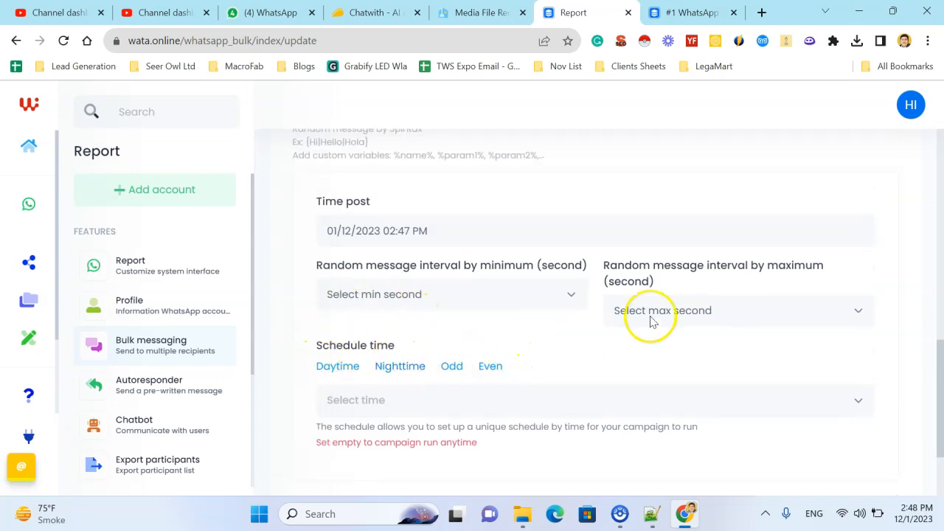
{"action": "left_click", "coordinate": [419, 294]}
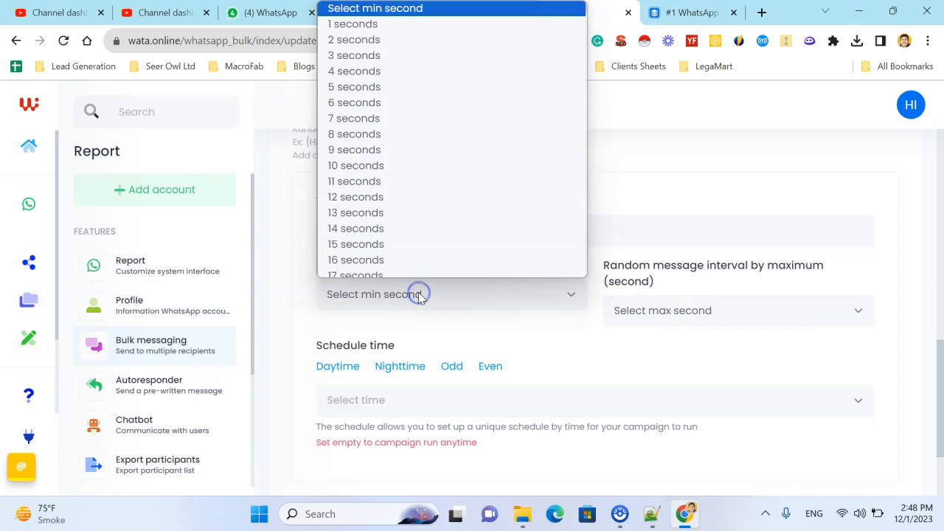
{"action": "left_click", "coordinate": [414, 182]}
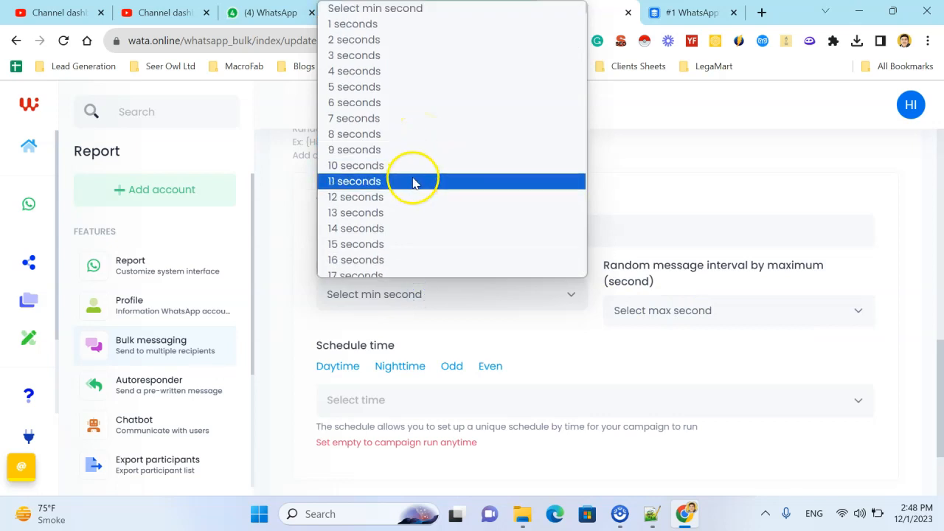
{"action": "left_click", "coordinate": [428, 103]}
{"action": "left_click", "coordinate": [679, 310]}
{"action": "scroll", "coordinate": [679, 281], "scroll_direction": "down", "scroll_amount": 4}
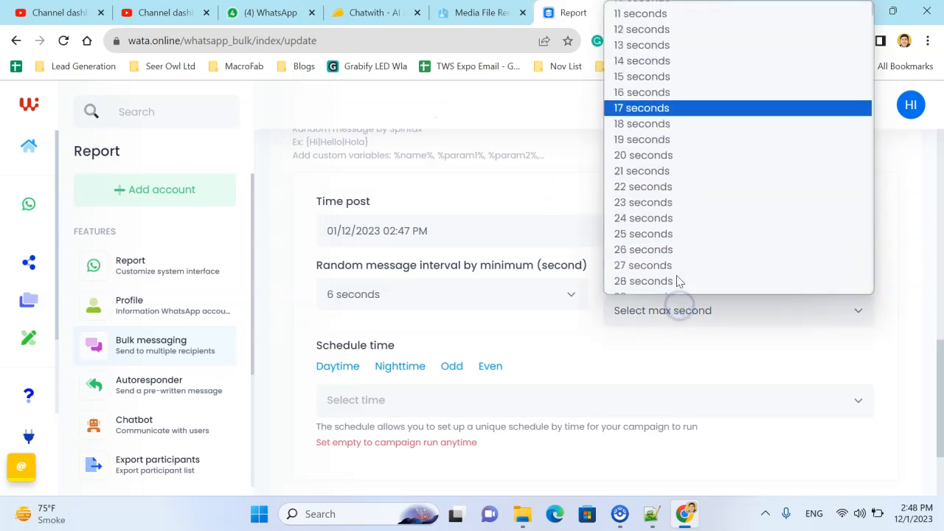
{"action": "left_click", "coordinate": [664, 288]}
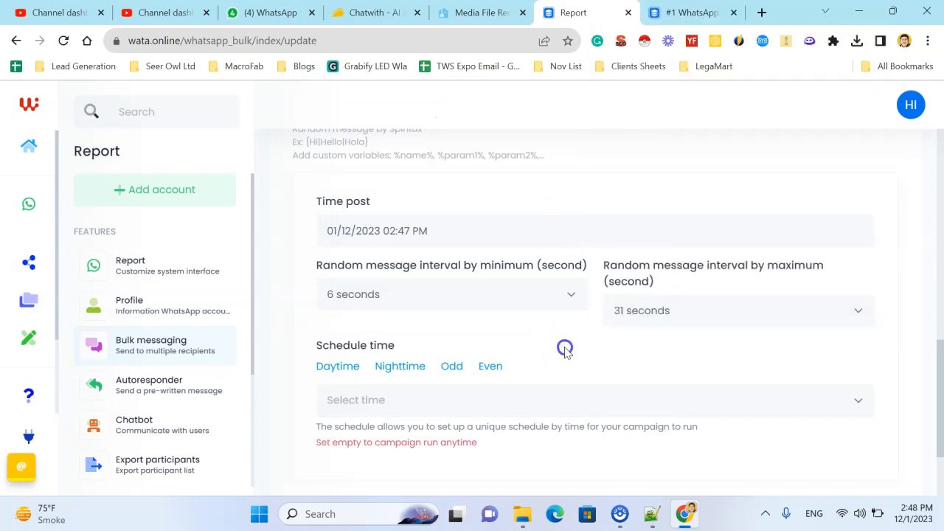
Step: Check the campaign's post time and the hours offered for Schedule time without selecting any hour
{"action": "left_click", "coordinate": [493, 230]}
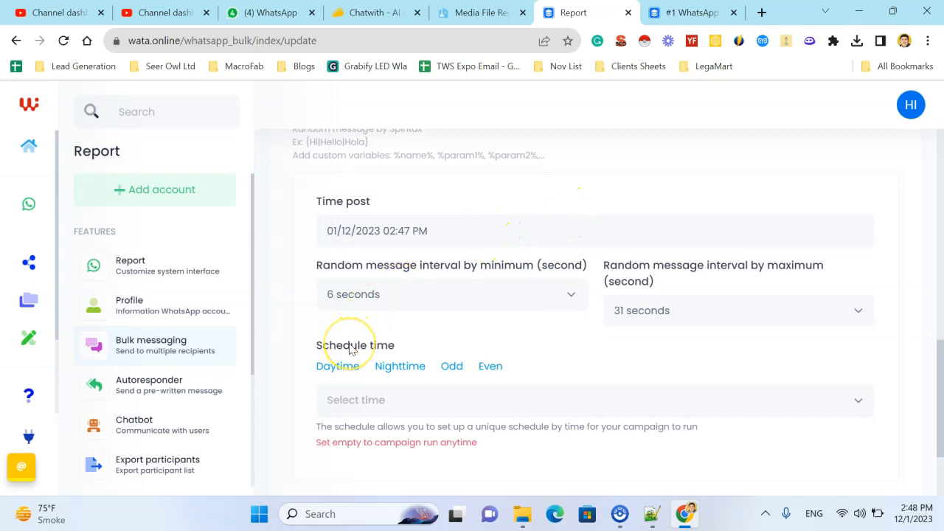
{"action": "scroll", "coordinate": [443, 332], "scroll_direction": "down", "scroll_amount": 3}
{"action": "left_click", "coordinate": [454, 294]}
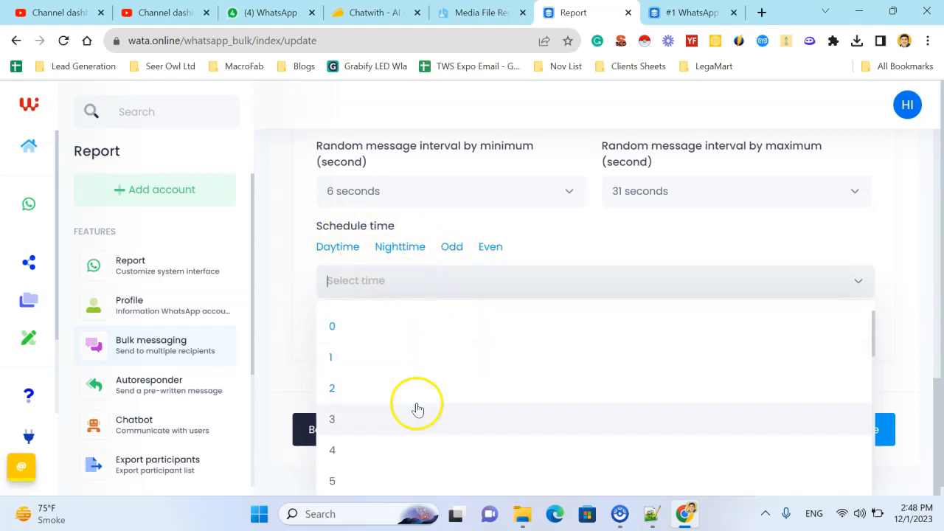
{"action": "left_click", "coordinate": [592, 262]}
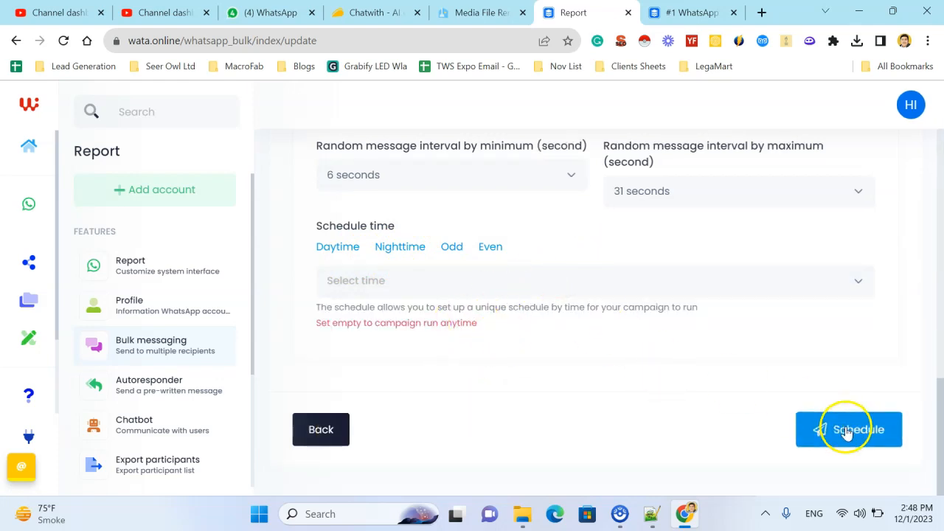
Step: Open the Autoresponder settings for the connected WhatsApp profile and view its status, recipient and message type options
{"action": "scroll", "coordinate": [95, 343], "scroll_direction": "down", "scroll_amount": 1}
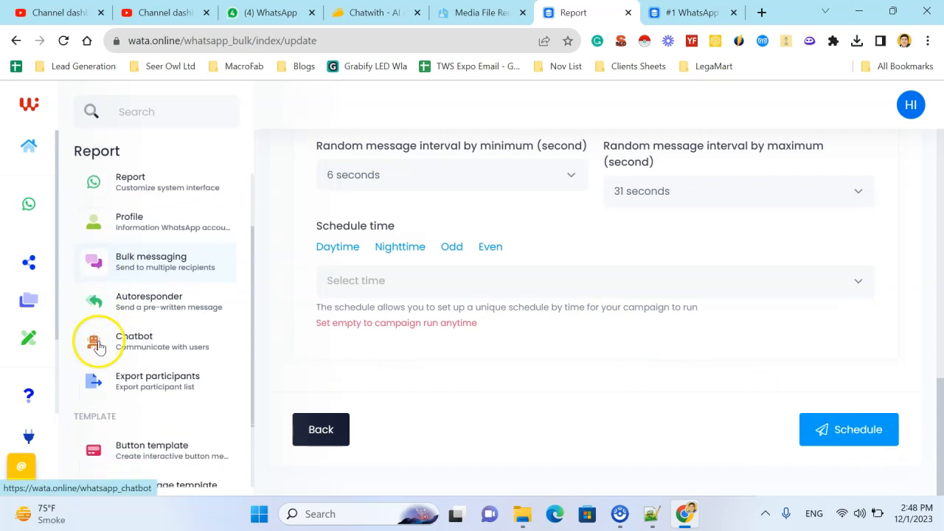
{"action": "left_click", "coordinate": [174, 305]}
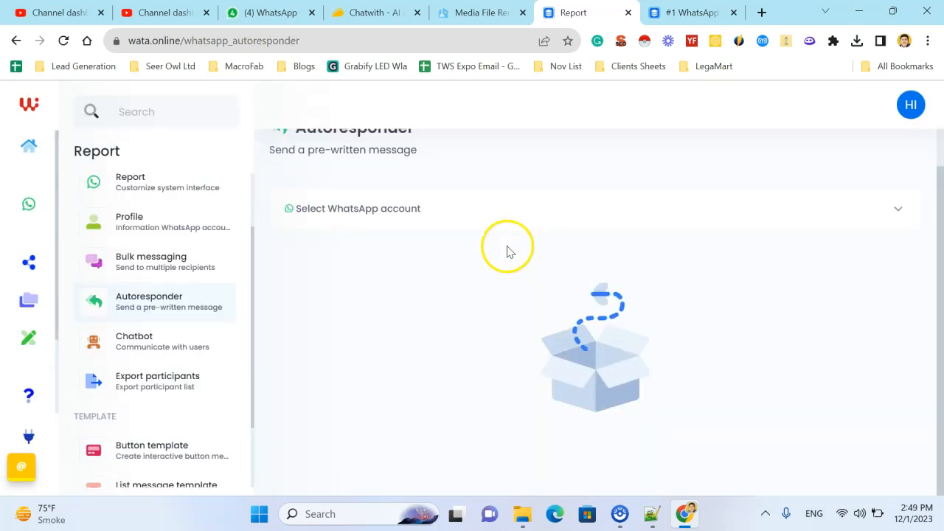
{"action": "left_click", "coordinate": [459, 210]}
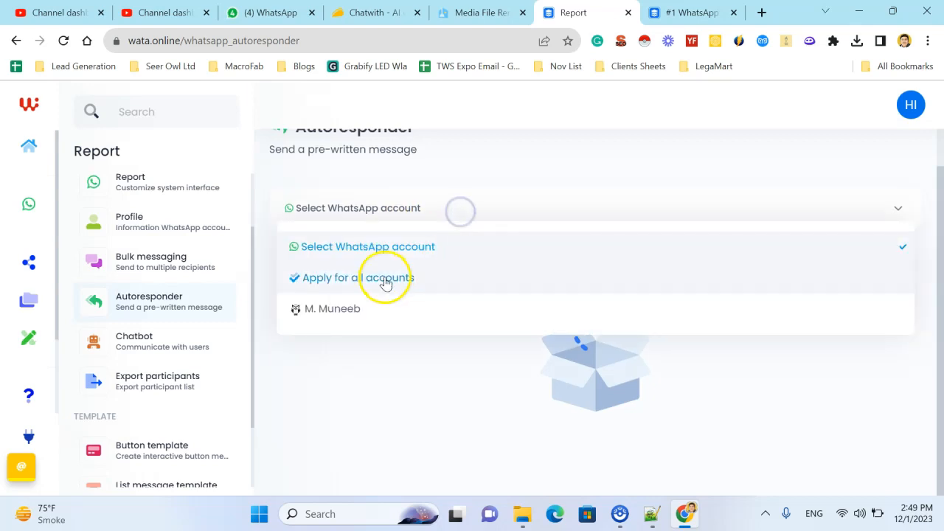
{"action": "left_click", "coordinate": [378, 307]}
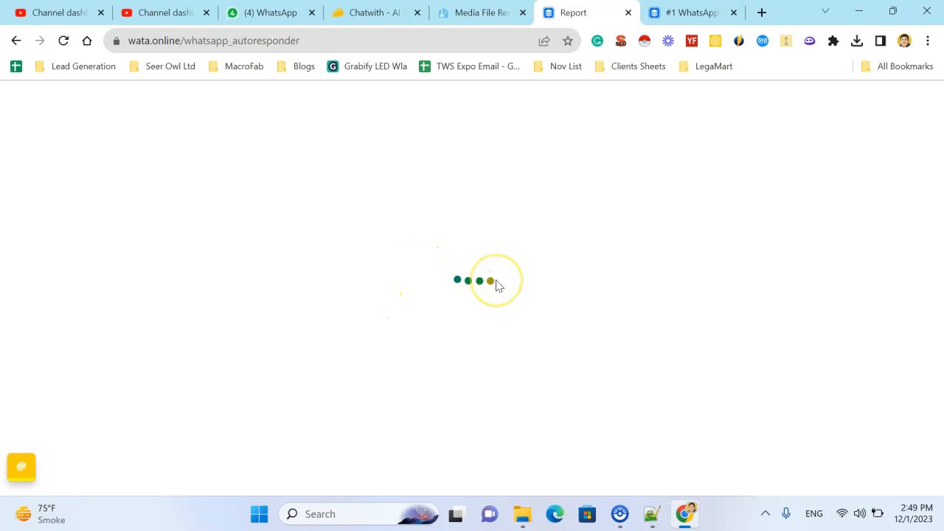
{"action": "scroll", "coordinate": [511, 277], "scroll_direction": "down", "scroll_amount": 1}
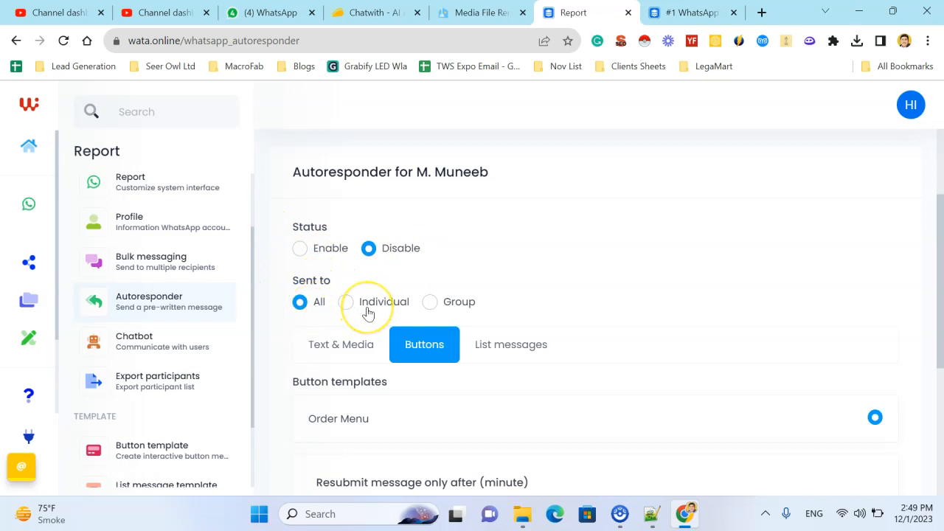
{"action": "scroll", "coordinate": [414, 284], "scroll_direction": "down", "scroll_amount": 1}
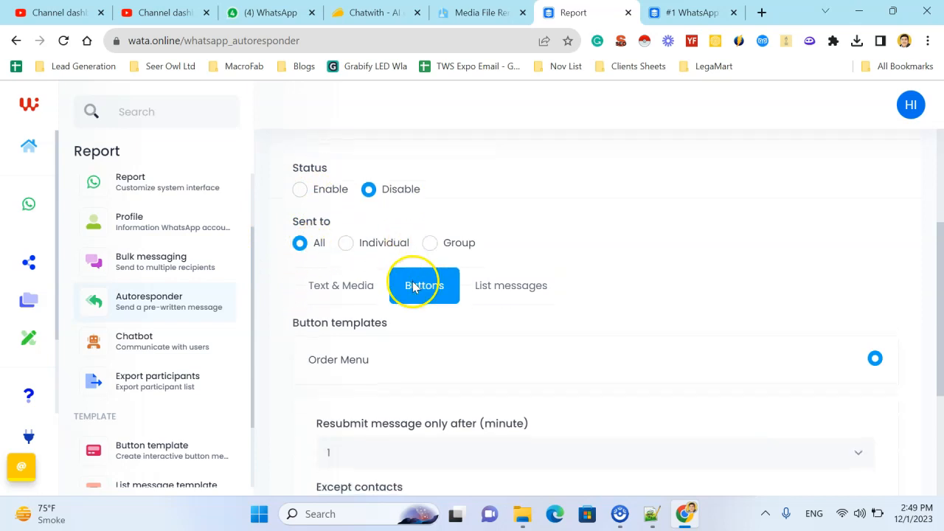
Step: Review the autoresponder's Order Menu button template, resubmit interval and excepted contacts settings
{"action": "scroll", "coordinate": [356, 275], "scroll_direction": "down", "scroll_amount": 2}
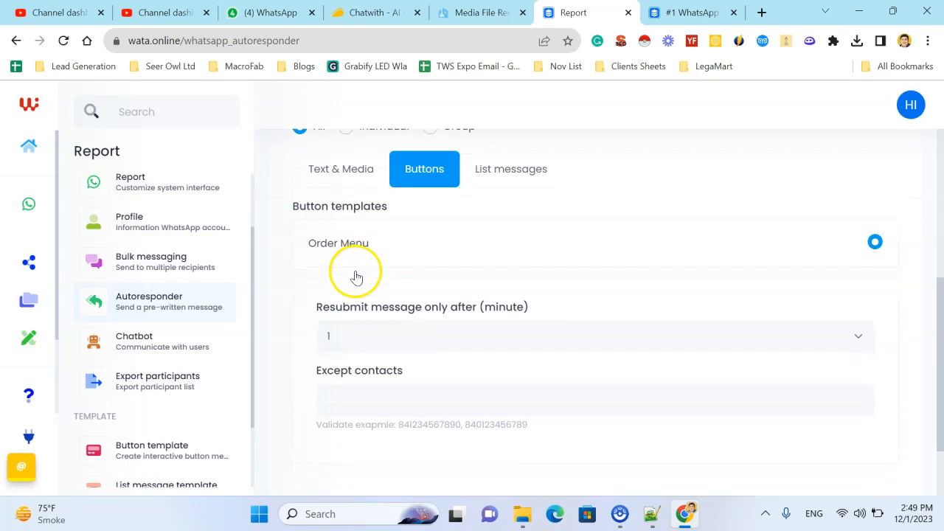
{"action": "scroll", "coordinate": [332, 242], "scroll_direction": "up", "scroll_amount": 1}
{"action": "scroll", "coordinate": [329, 245], "scroll_direction": "up", "scroll_amount": 3}
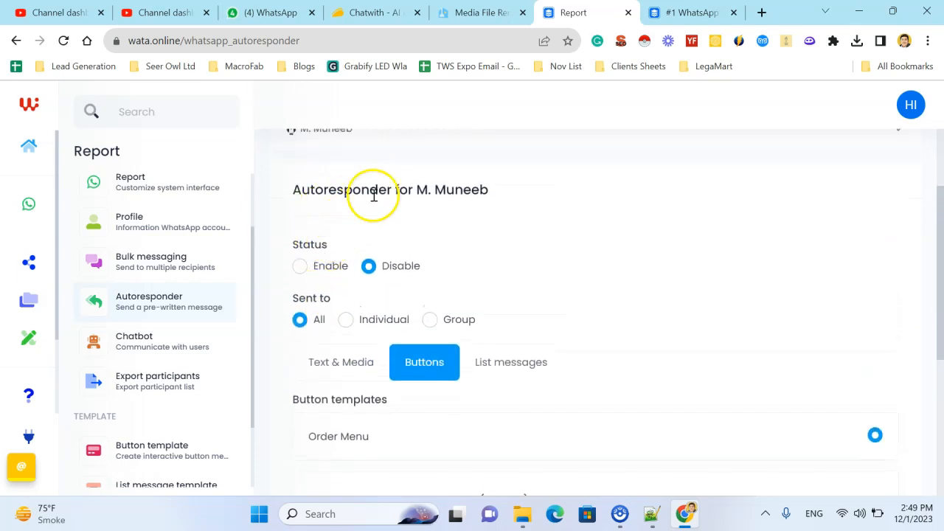
{"action": "scroll", "coordinate": [379, 290], "scroll_direction": "down", "scroll_amount": 3}
{"action": "scroll", "coordinate": [413, 296], "scroll_direction": "down", "scroll_amount": 1}
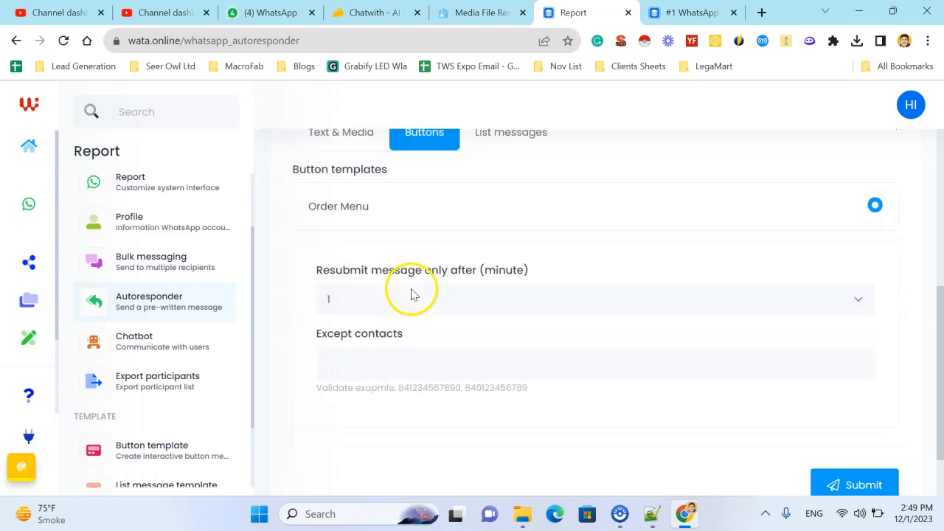
{"action": "scroll", "coordinate": [433, 264], "scroll_direction": "up", "scroll_amount": 6}
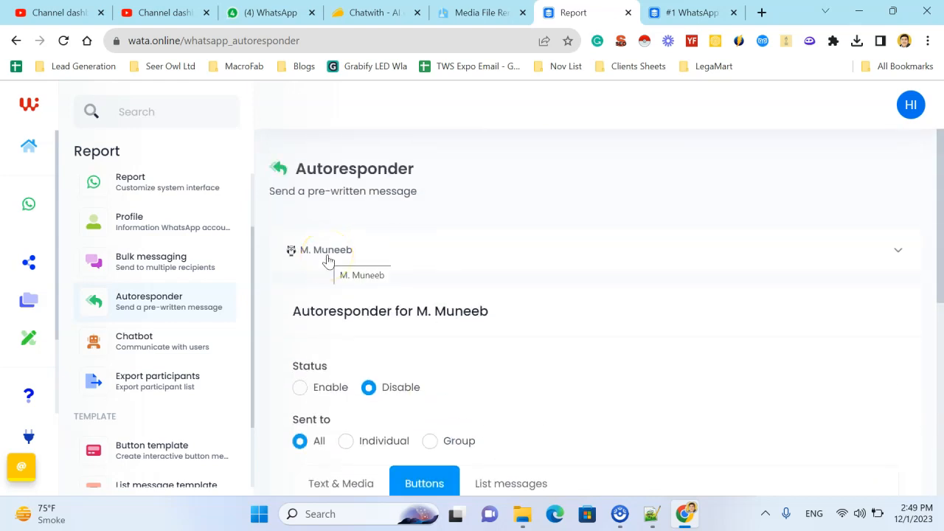
{"action": "scroll", "coordinate": [398, 264], "scroll_direction": "down", "scroll_amount": 3}
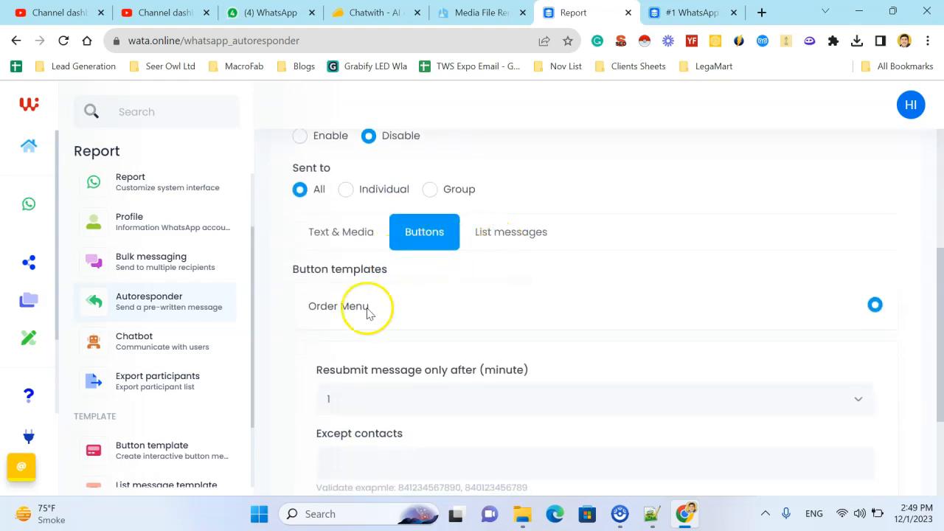
Step: Compare the autoresponder's Text & Media and Buttons message types, ending on Text & Media with its media and caption fields
{"action": "left_click", "coordinate": [328, 243]}
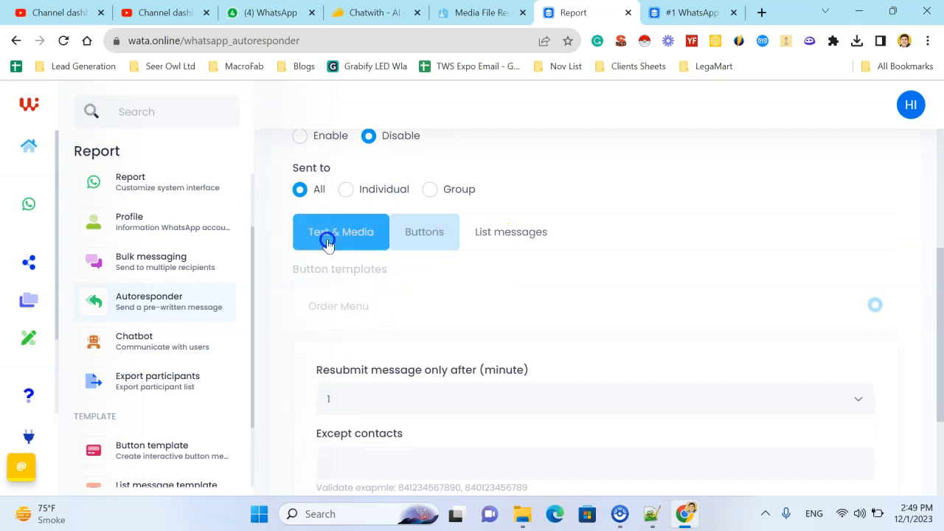
{"action": "left_click", "coordinate": [439, 236]}
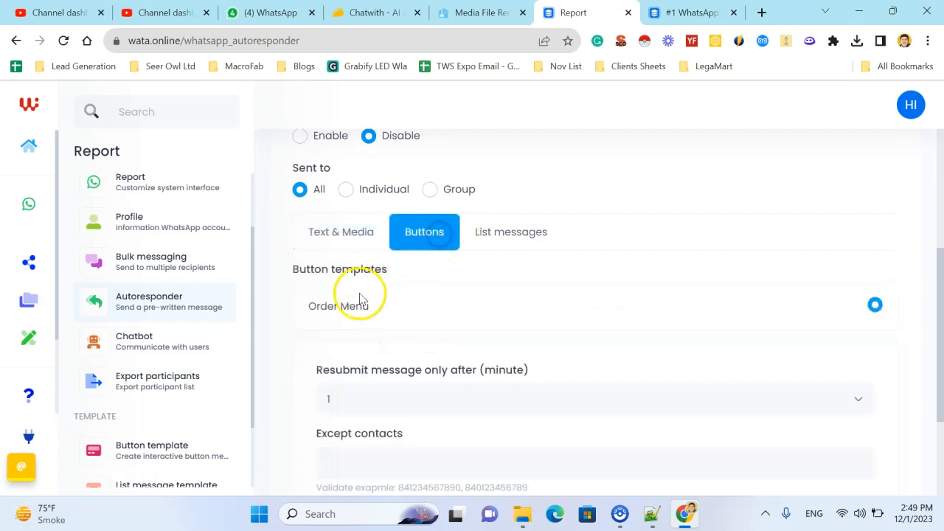
{"action": "scroll", "coordinate": [362, 295], "scroll_direction": "down", "scroll_amount": 2}
{"action": "scroll", "coordinate": [397, 299], "scroll_direction": "up", "scroll_amount": 1}
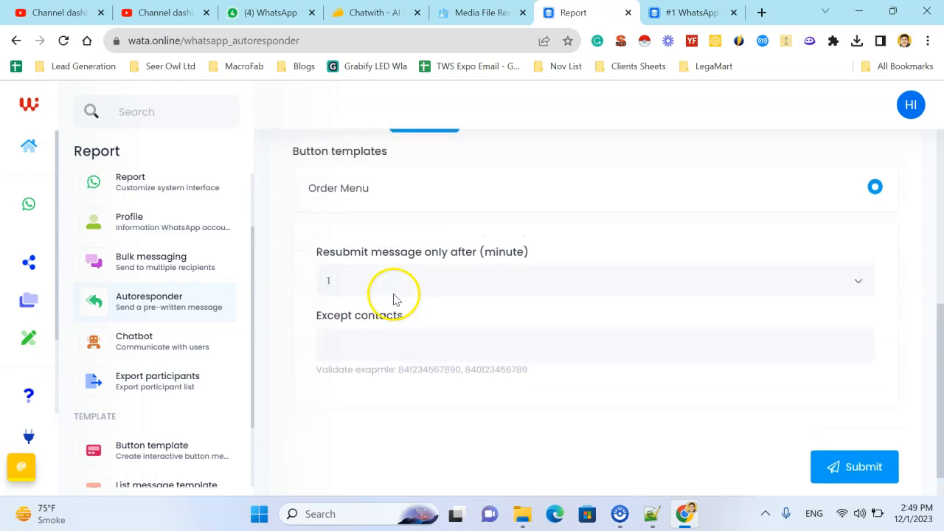
{"action": "scroll", "coordinate": [323, 205], "scroll_direction": "up", "scroll_amount": 1}
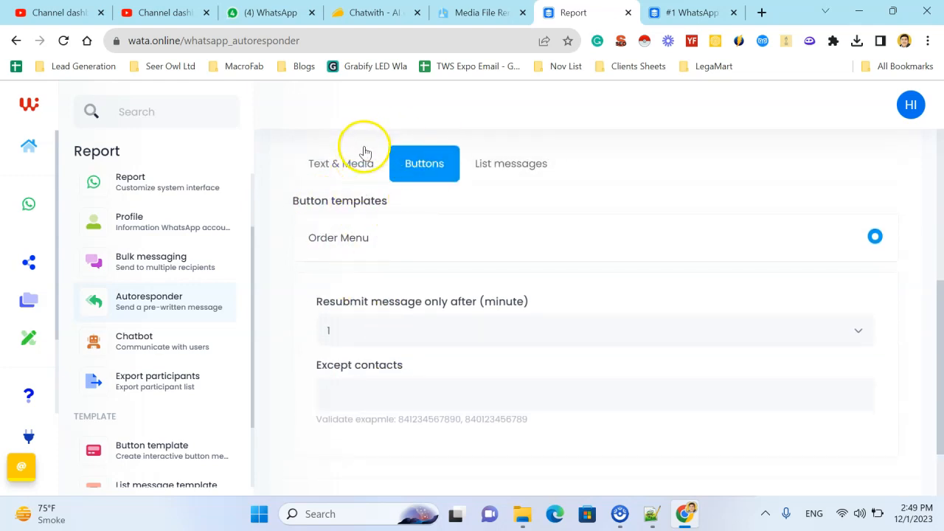
{"action": "left_click", "coordinate": [354, 168]}
{"action": "scroll", "coordinate": [434, 307], "scroll_direction": "down", "scroll_amount": 2}
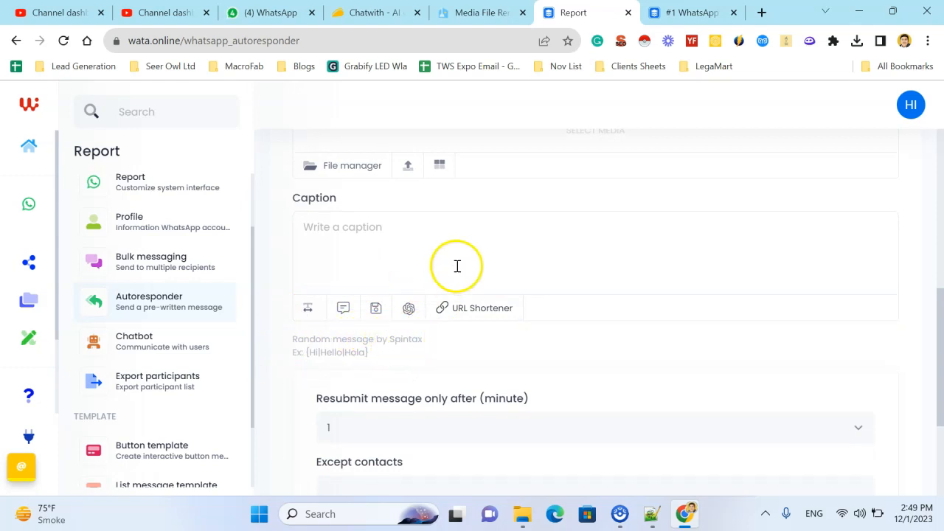
{"action": "scroll", "coordinate": [458, 266], "scroll_direction": "down", "scroll_amount": 3}
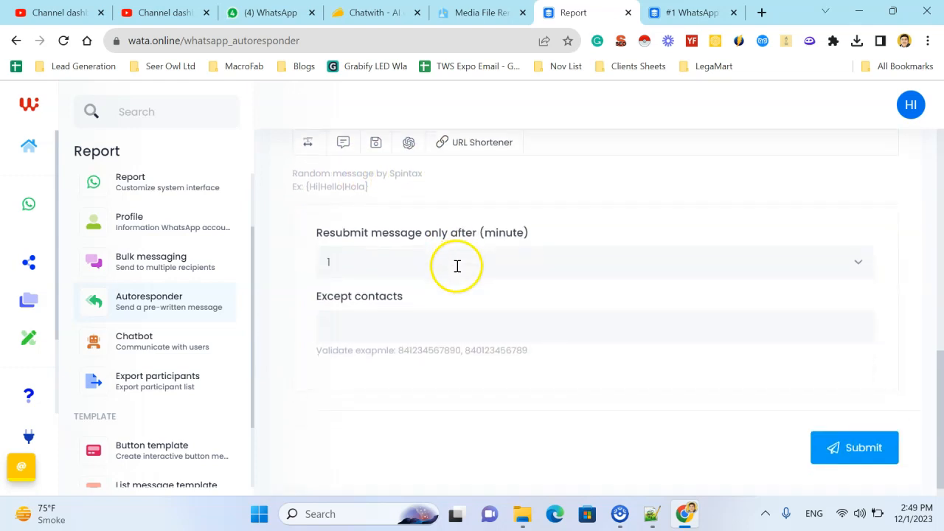
Step: Open the Chatbot feature, view the connected profile's overview and show its list of chatbot items
{"action": "left_click", "coordinate": [179, 337]}
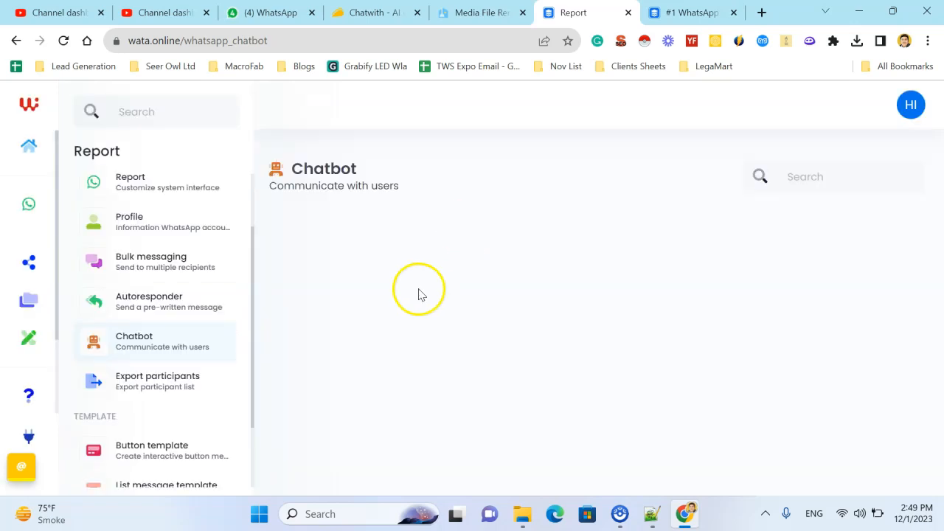
{"action": "scroll", "coordinate": [399, 284], "scroll_direction": "down", "scroll_amount": 2}
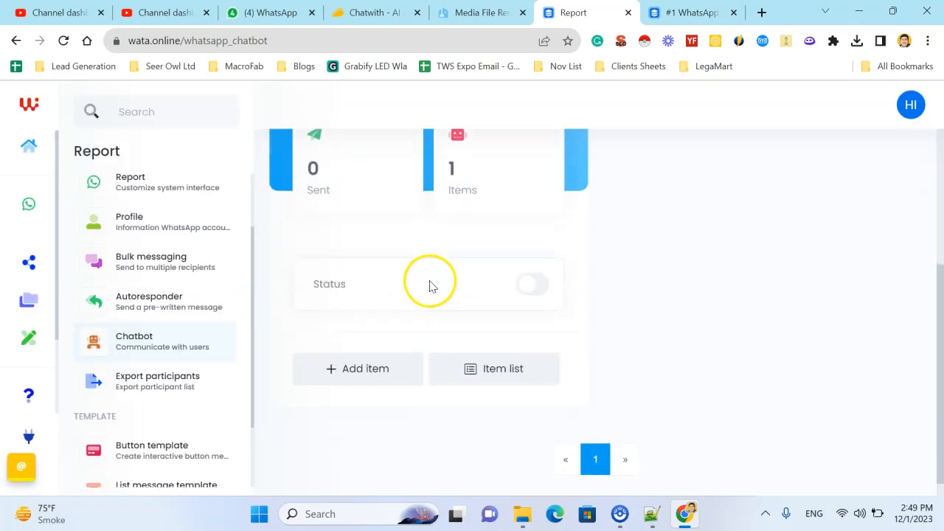
{"action": "scroll", "coordinate": [638, 287], "scroll_direction": "up", "scroll_amount": 3}
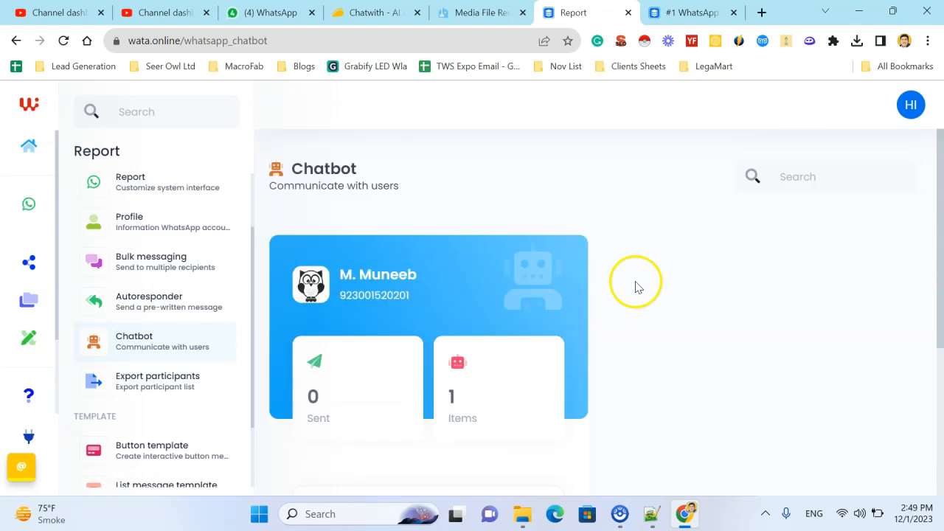
{"action": "scroll", "coordinate": [566, 270], "scroll_direction": "down", "scroll_amount": 3}
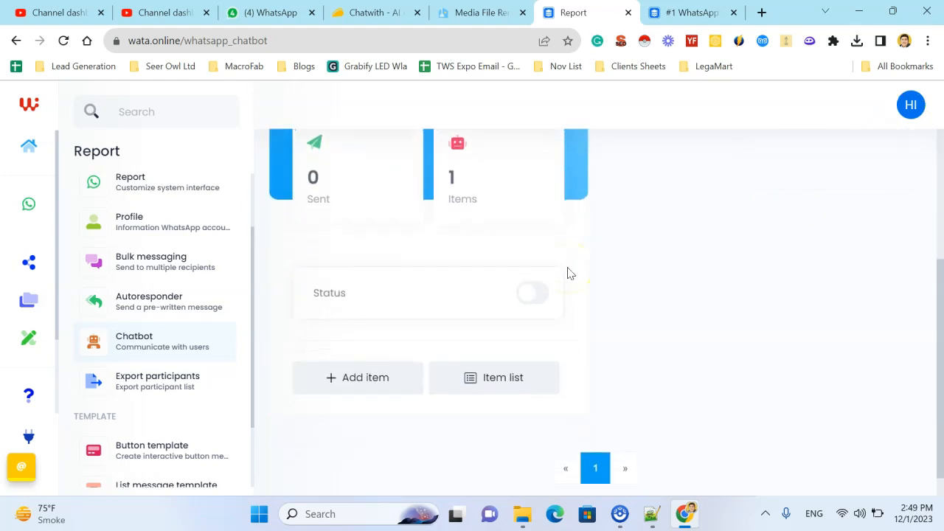
{"action": "left_click", "coordinate": [494, 363]}
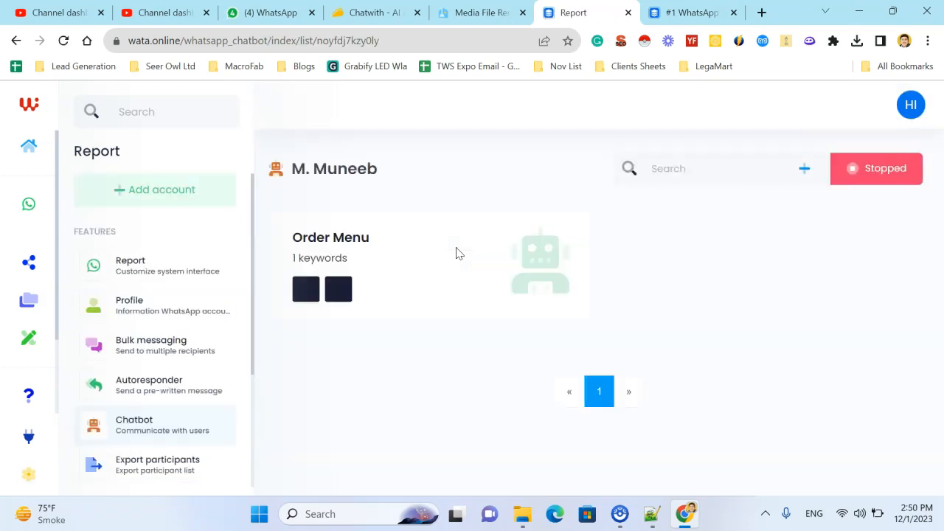
Step: Open the Order Menu chatbot item for editing and review its status, recipients, keyword and button template settings
{"action": "left_click", "coordinate": [306, 288]}
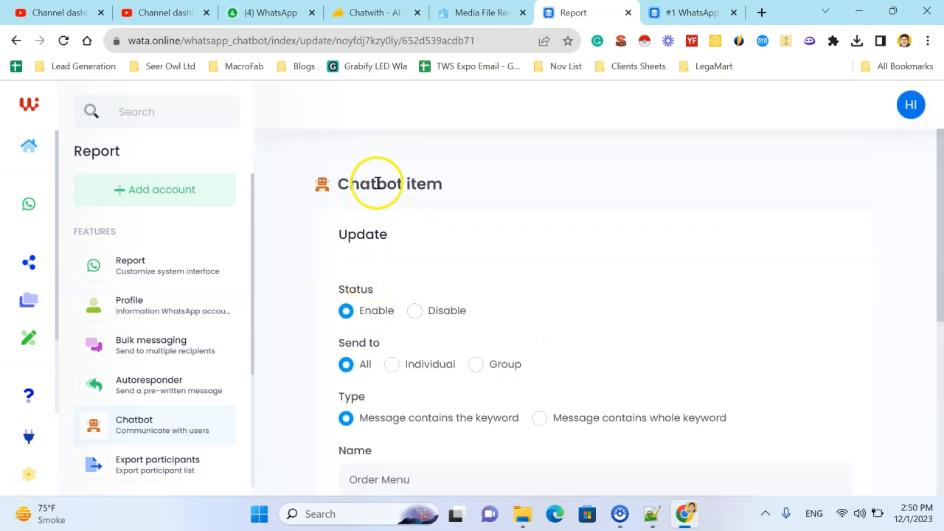
{"action": "scroll", "coordinate": [403, 312], "scroll_direction": "down", "scroll_amount": 3}
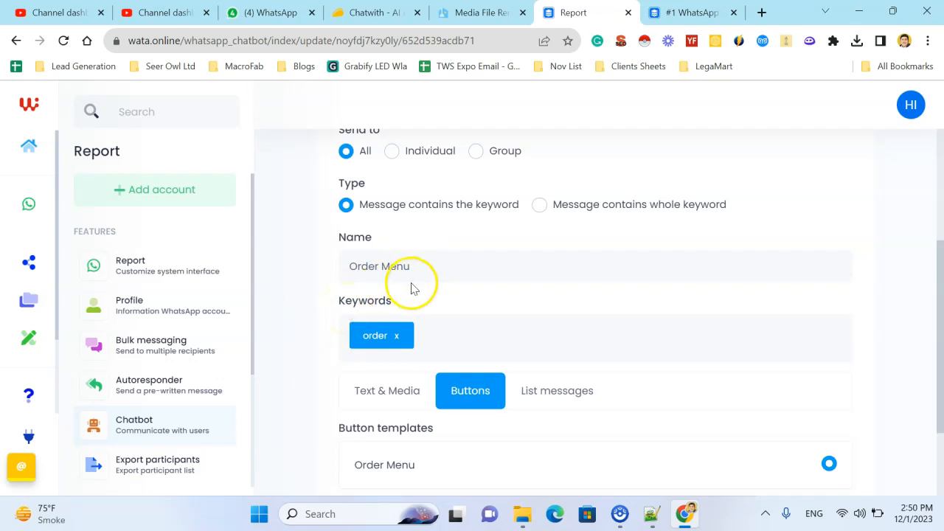
{"action": "scroll", "coordinate": [412, 288], "scroll_direction": "down", "scroll_amount": 1}
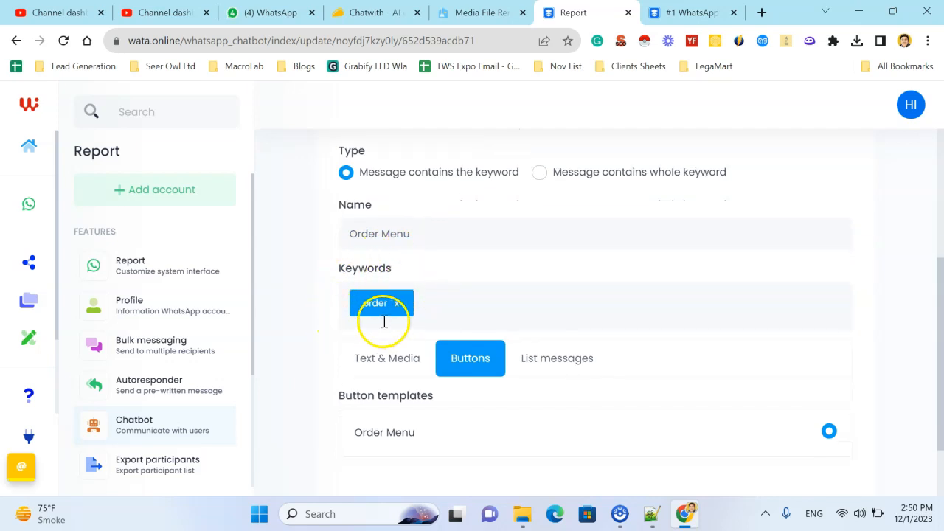
{"action": "scroll", "coordinate": [385, 318], "scroll_direction": "down", "scroll_amount": 1}
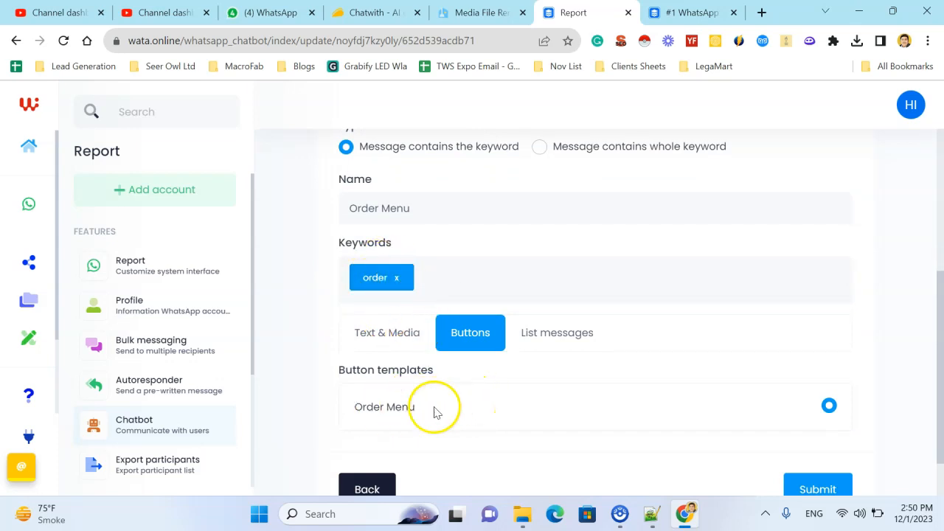
Step: Switch the chatbot item's reply to Text & Media and examine its media file and caption options
{"action": "left_click", "coordinate": [408, 343]}
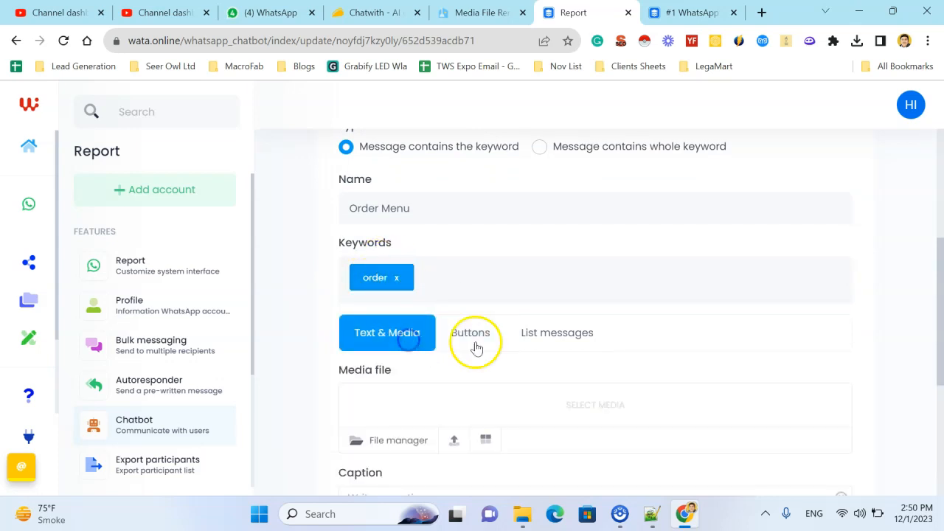
{"action": "scroll", "coordinate": [447, 373], "scroll_direction": "down", "scroll_amount": 4}
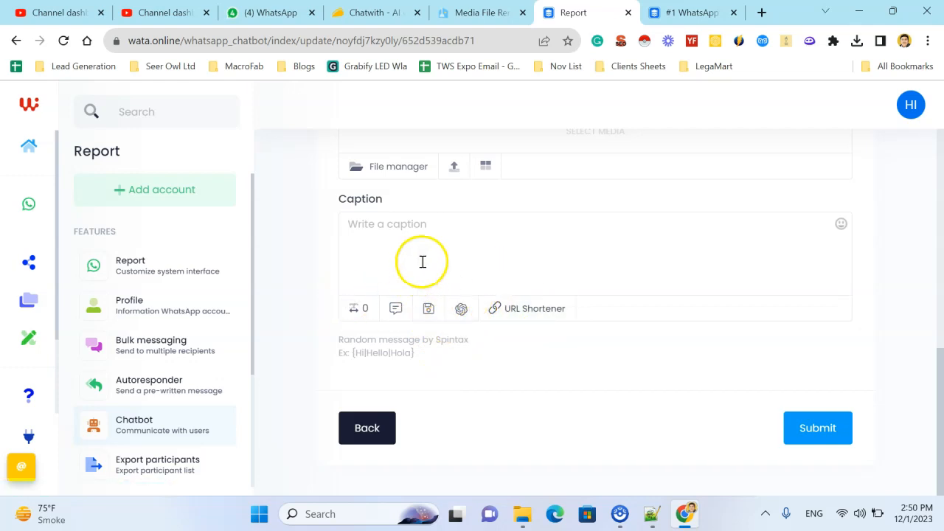
{"action": "scroll", "coordinate": [643, 423], "scroll_direction": "up", "scroll_amount": 6}
{"action": "scroll", "coordinate": [643, 422], "scroll_direction": "down", "scroll_amount": 6}
Step: Open the Export participants feature and select the connected WhatsApp account
{"action": "scroll", "coordinate": [120, 406], "scroll_direction": "down", "scroll_amount": 3}
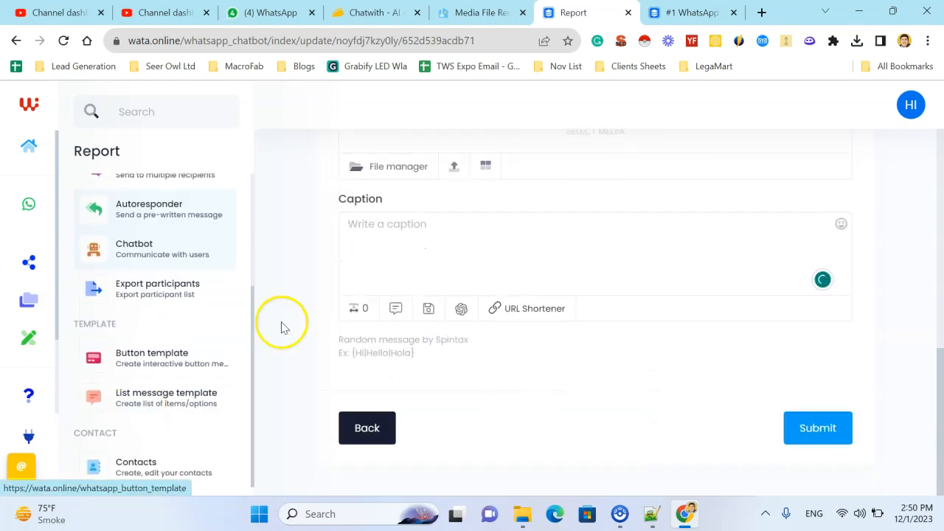
{"action": "left_click", "coordinate": [158, 293]}
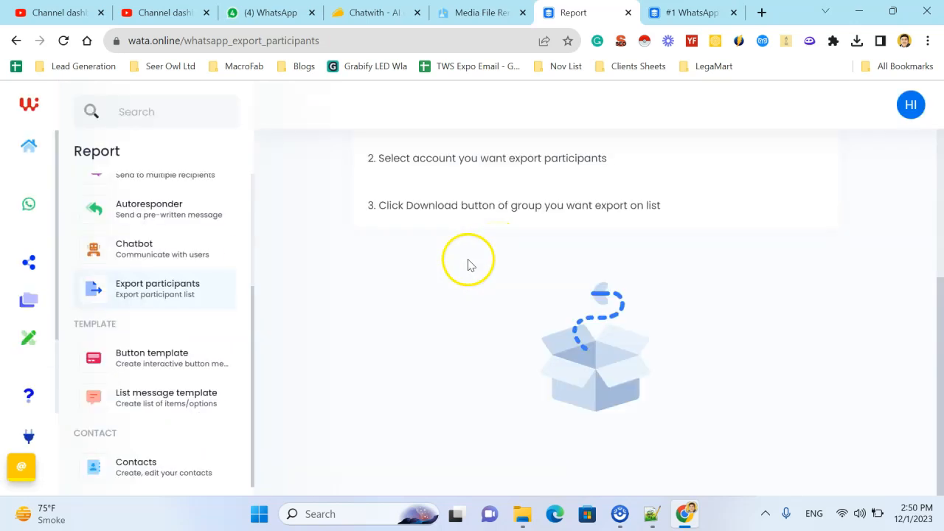
{"action": "scroll", "coordinate": [491, 204], "scroll_direction": "up", "scroll_amount": 3}
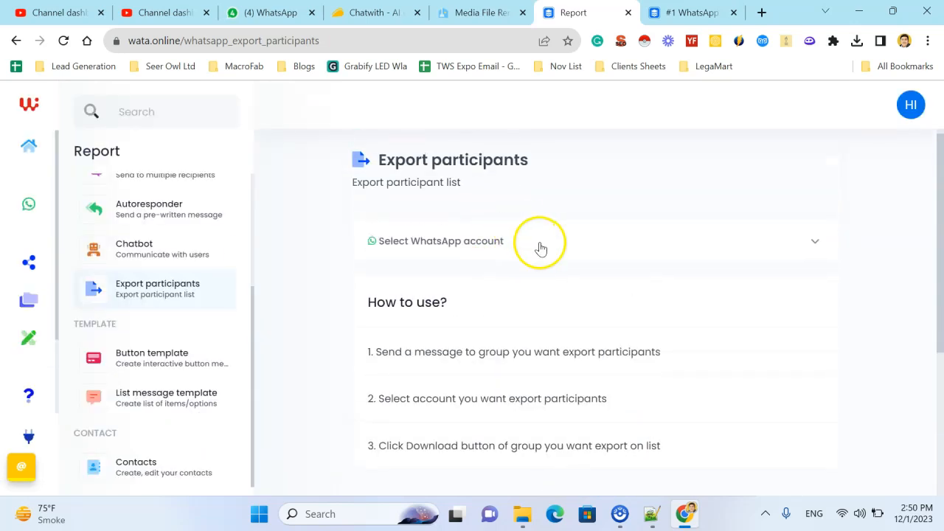
{"action": "left_click", "coordinate": [540, 245]}
{"action": "left_click", "coordinate": [442, 325]}
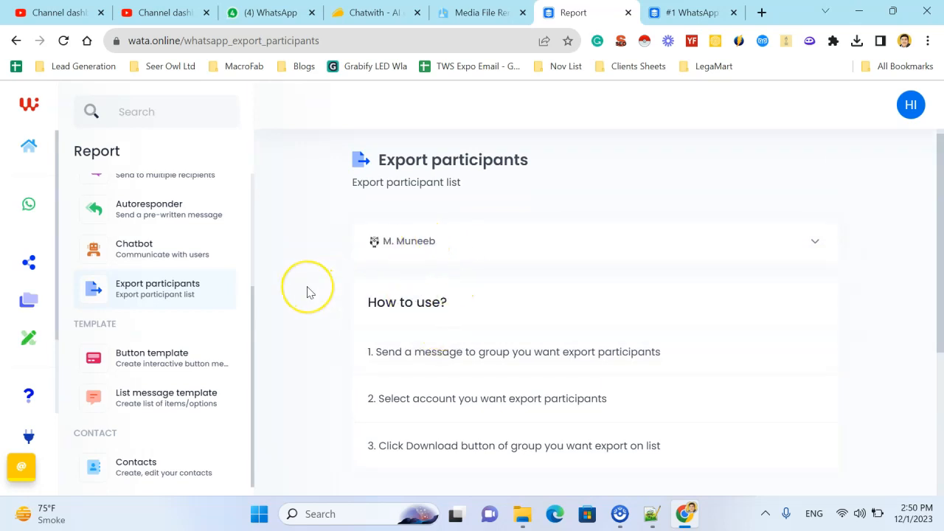
Step: Check the export instructions and download the participant list of the Guest Posting group
{"action": "scroll", "coordinate": [307, 290], "scroll_direction": "down", "scroll_amount": 2}
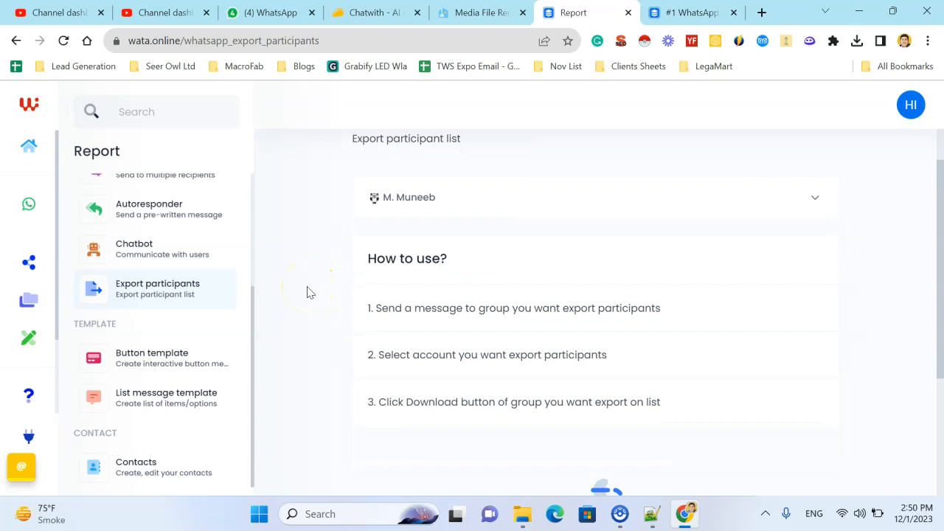
{"action": "scroll", "coordinate": [331, 301], "scroll_direction": "down", "scroll_amount": 1}
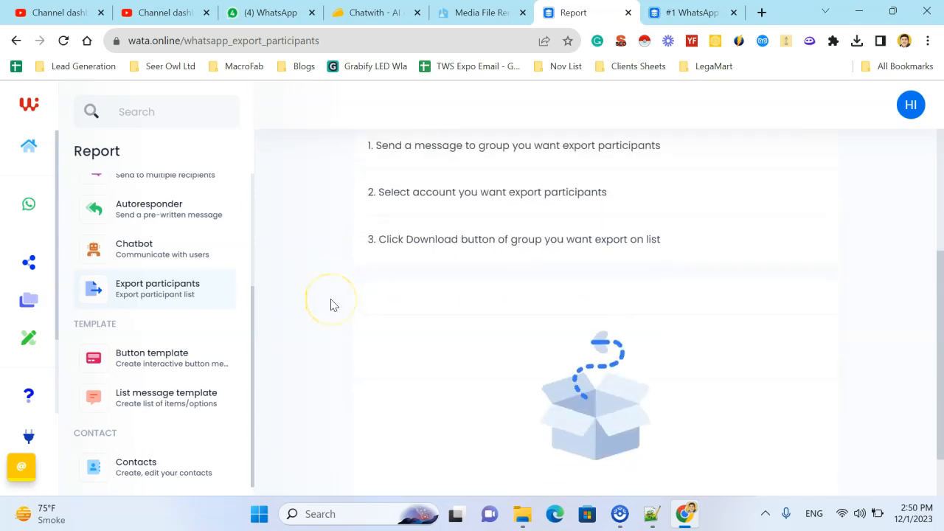
{"action": "scroll", "coordinate": [331, 304], "scroll_direction": "up", "scroll_amount": 1}
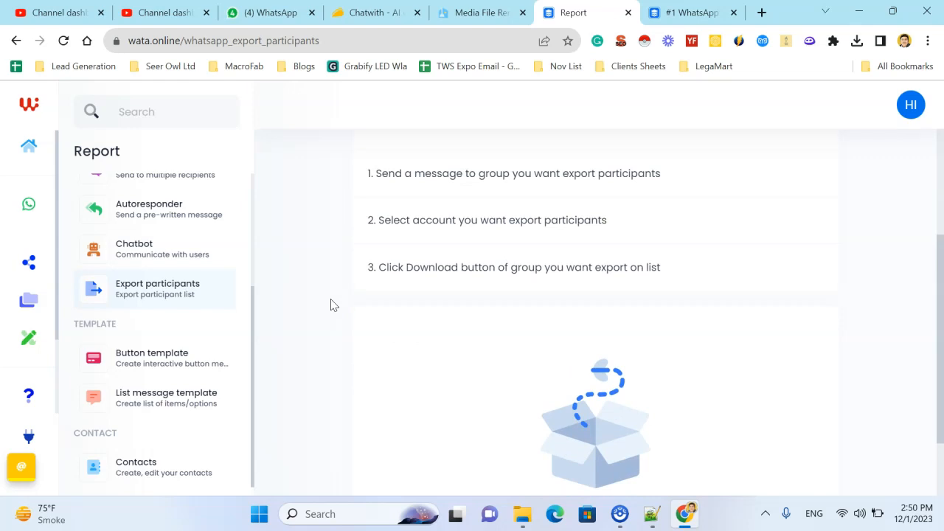
{"action": "scroll", "coordinate": [331, 304], "scroll_direction": "up", "scroll_amount": 1}
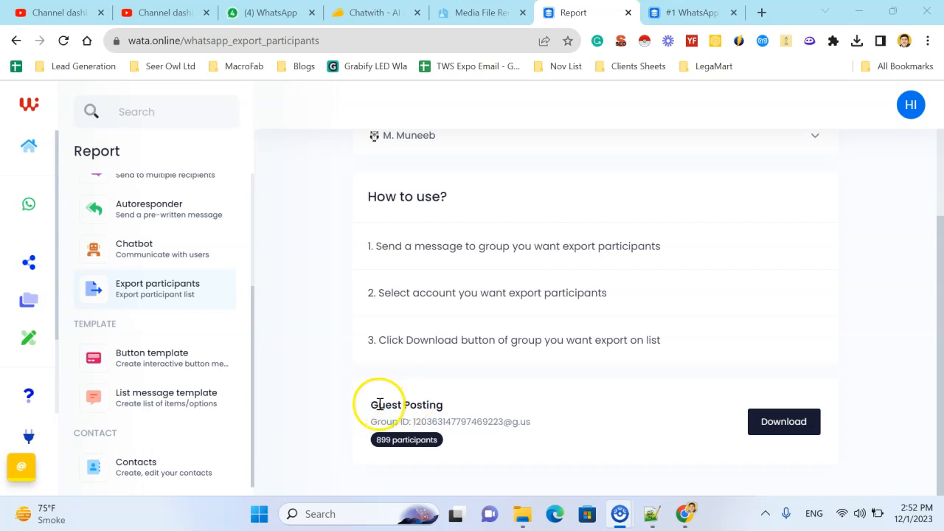
{"action": "left_click_drag", "start_coordinate": [385, 405], "coordinate": [443, 404]}
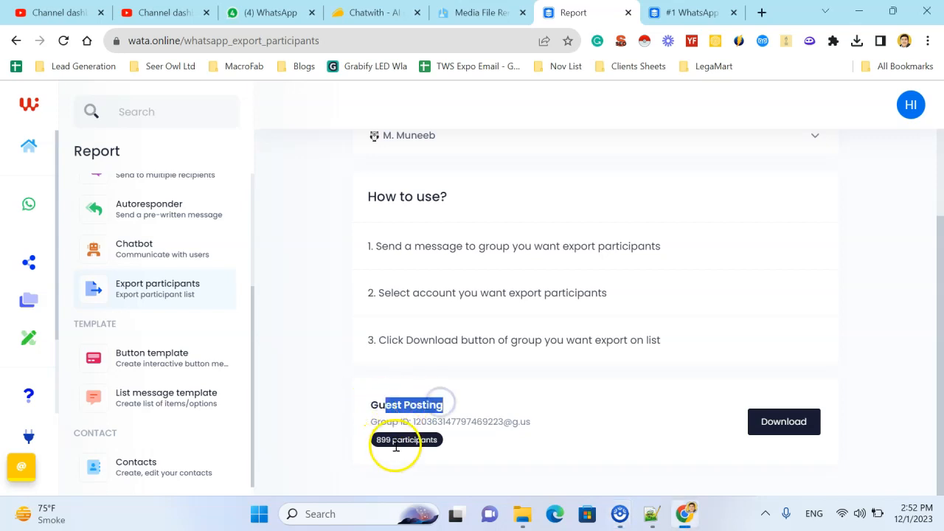
{"action": "left_click", "coordinate": [395, 446]}
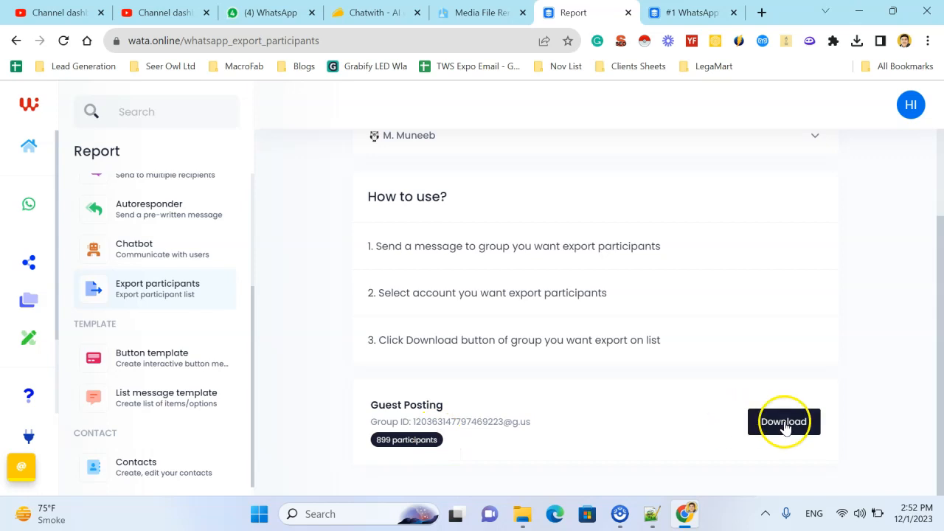
{"action": "left_click", "coordinate": [784, 422]}
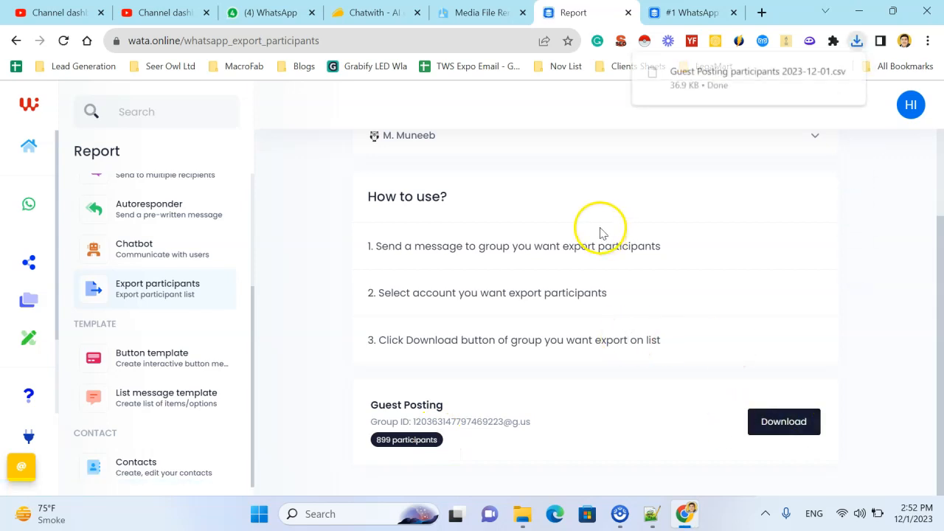